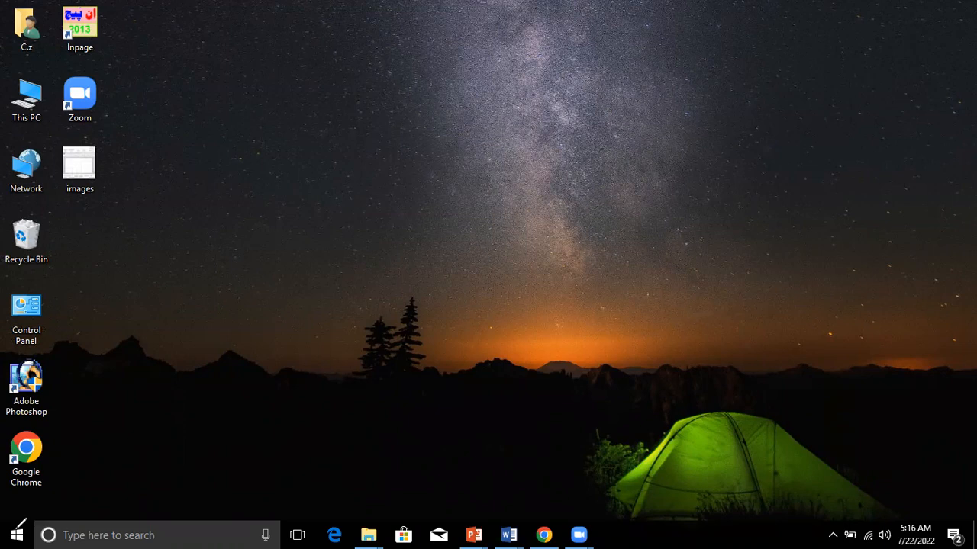
- Mark the Start button and the taskbar search box with freehand annotation lines, and undo all the strokes
{"action": "left_click_drag", "start_coordinate": [14, 531], "coordinate": [264, 291]}
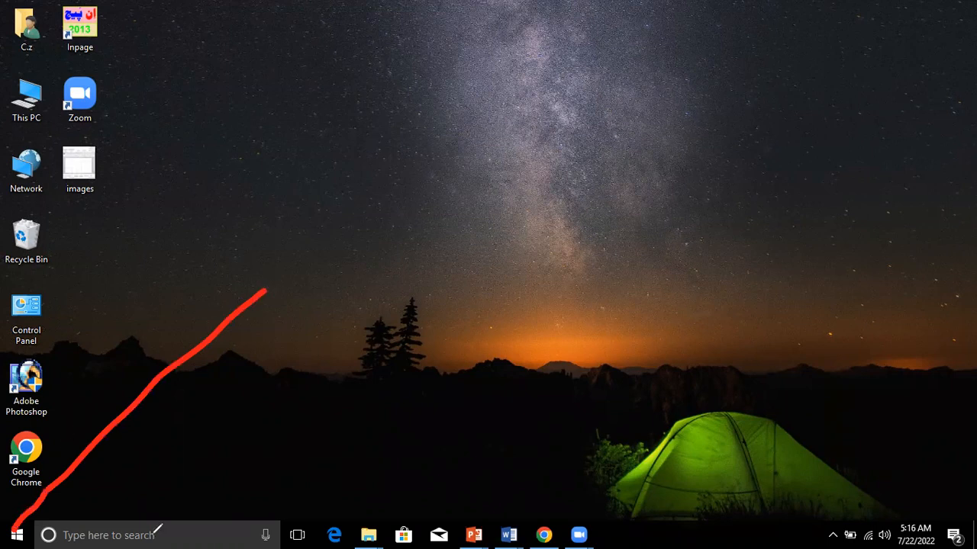
{"action": "mouse_move", "coordinate": [165, 538]}
{"action": "left_mouse_down"}
{"action": "mouse_move", "coordinate": [339, 389]}
{"action": "mouse_move", "coordinate": [468, 306]}
{"action": "left_mouse_up"}
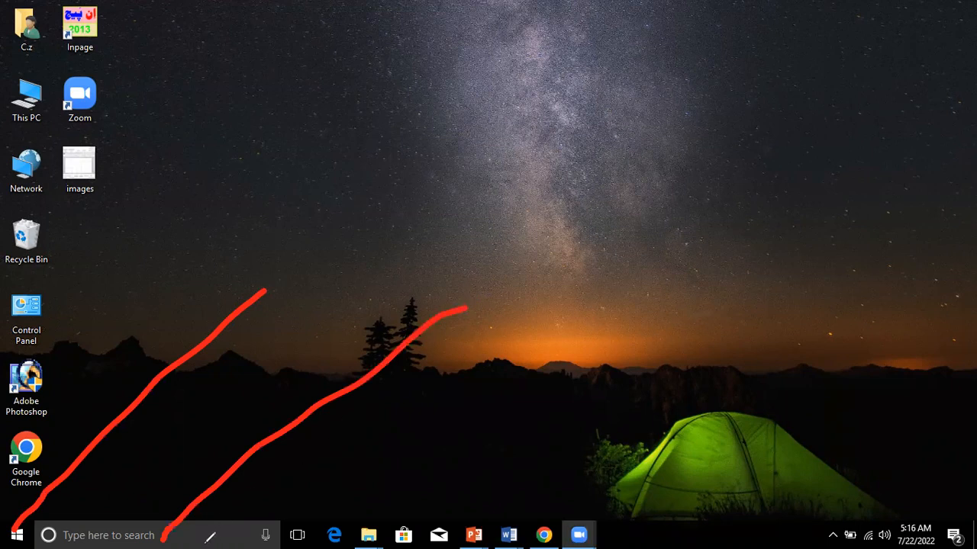
{"action": "left_click_drag", "start_coordinate": [209, 536], "coordinate": [509, 370]}
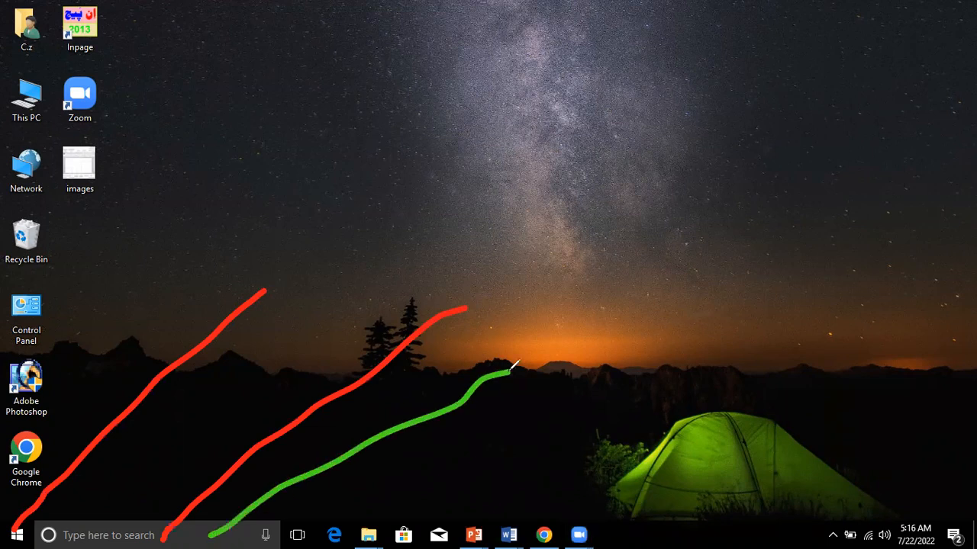
{"action": "key", "text": "ctrl+z"}
{"action": "key", "text": "ctrl+z"}
{"action": "key", "text": "ctrl+z"}
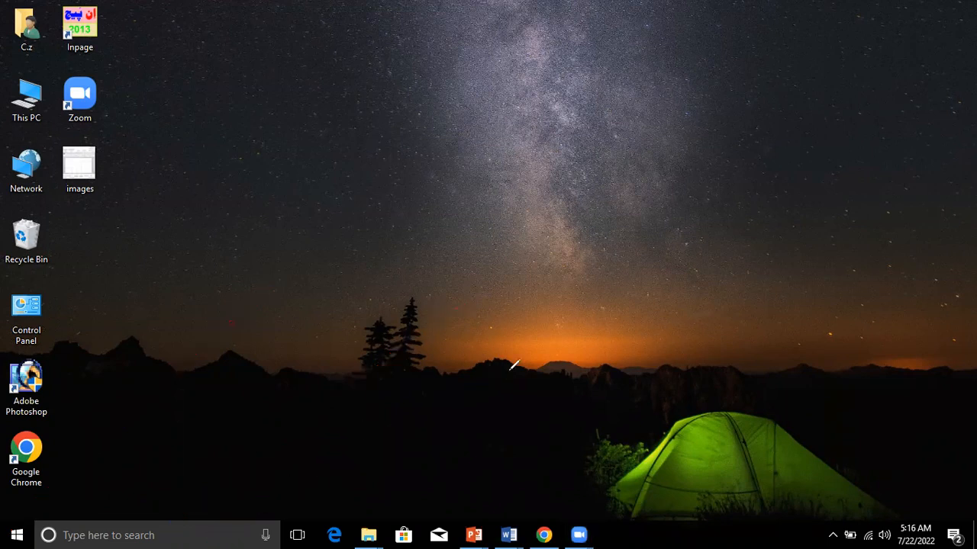
{"action": "left_click", "coordinate": [753, 71]}
- Search Windows for "MS WORD" and dismiss the search without launching anything
{"action": "left_click", "coordinate": [165, 534]}
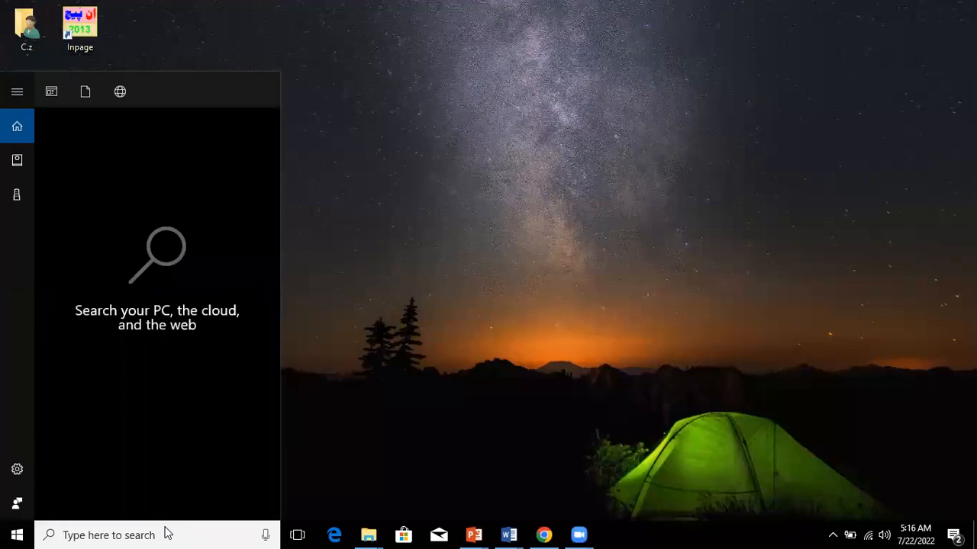
{"action": "type", "text": "MS WORD"}
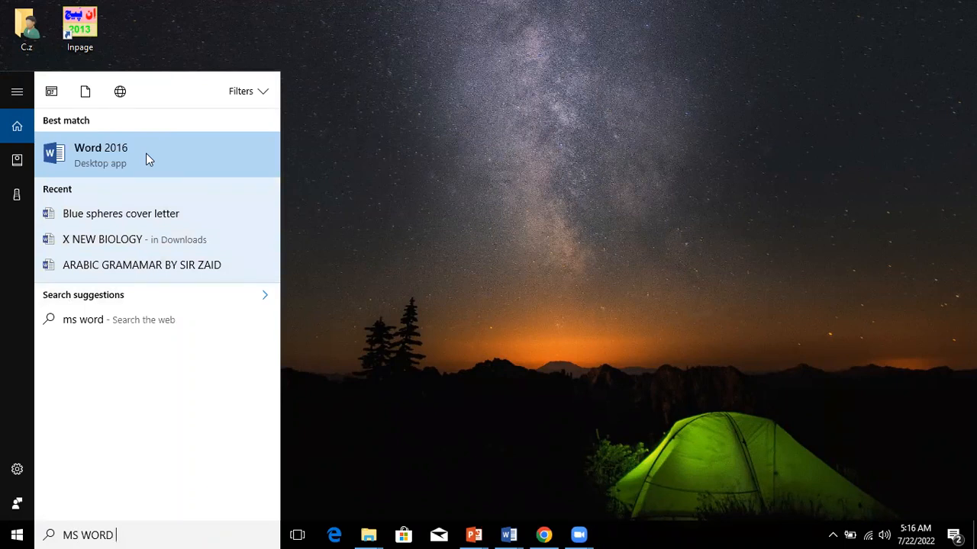
{"action": "left_click", "coordinate": [443, 179]}
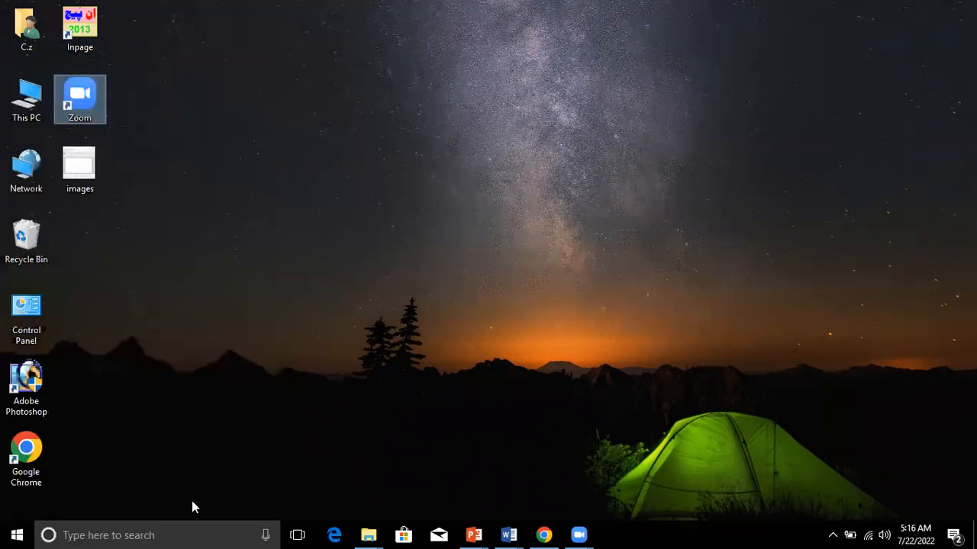
- Locate Word 2016 in the Start menu's app list and dismiss the menu without launching it
{"action": "left_click", "coordinate": [20, 529]}
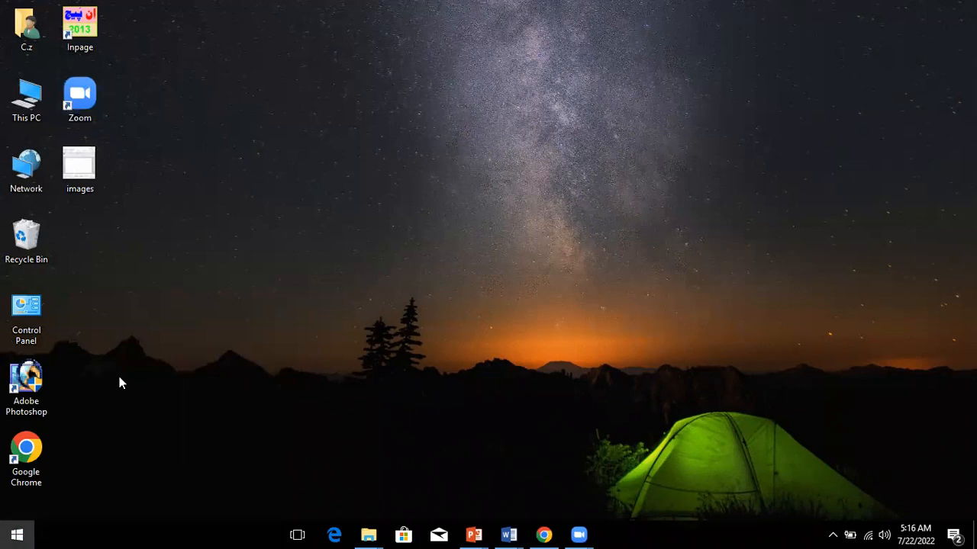
{"action": "left_click_drag", "start_coordinate": [213, 170], "coordinate": [216, 488]}
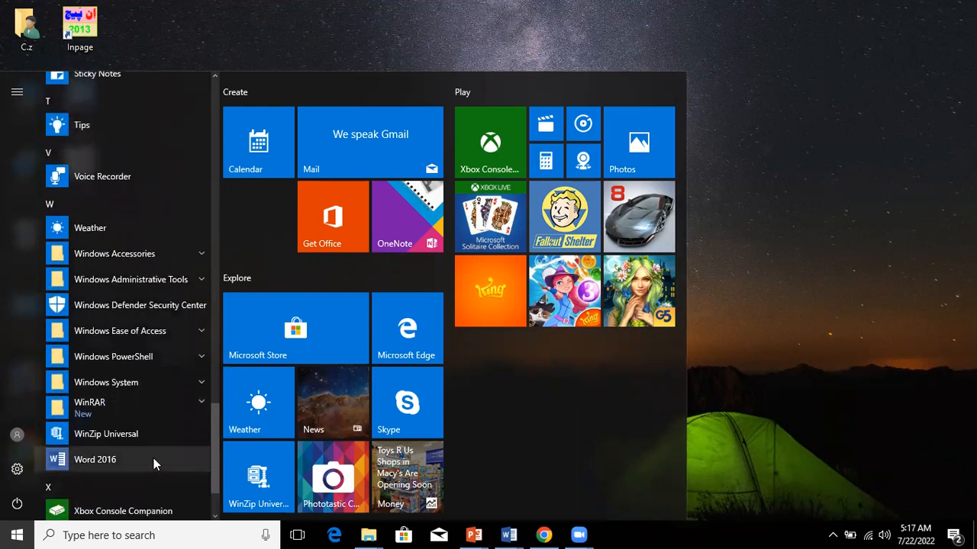
{"action": "left_click", "coordinate": [820, 175]}
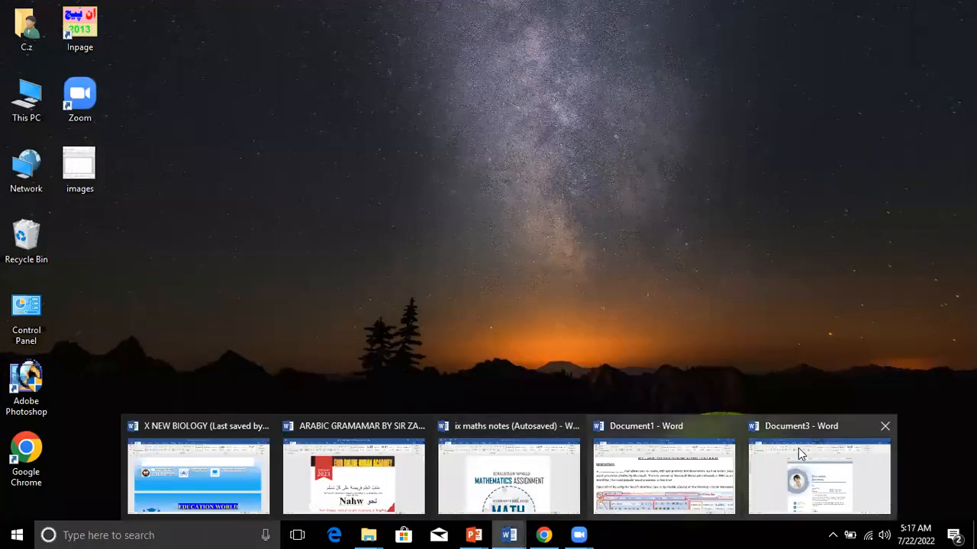
- Switch to Document1 in Word and undo the last font change on "A word processor is a computer program"
{"action": "left_click", "coordinate": [673, 464]}
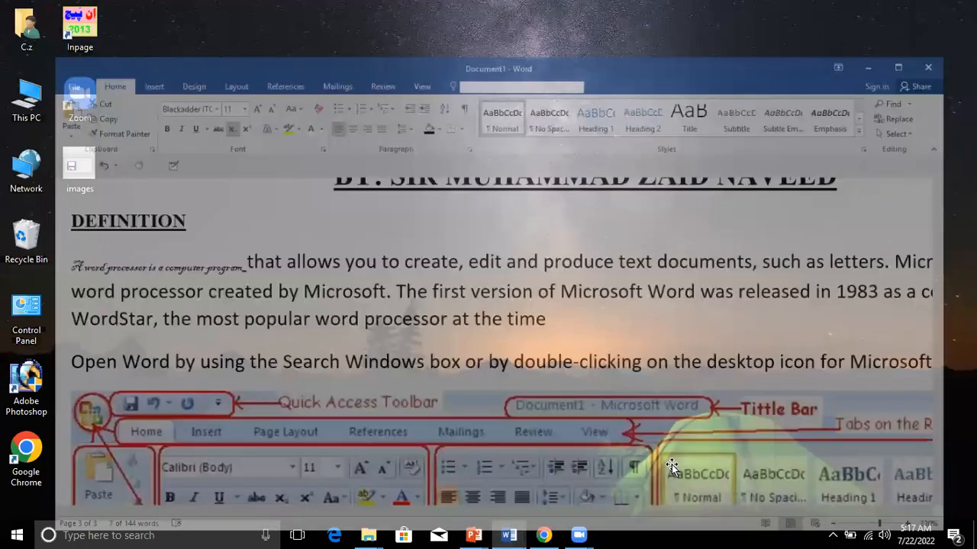
{"action": "scroll", "coordinate": [672, 465], "scroll_direction": "down", "scroll_amount": 2}
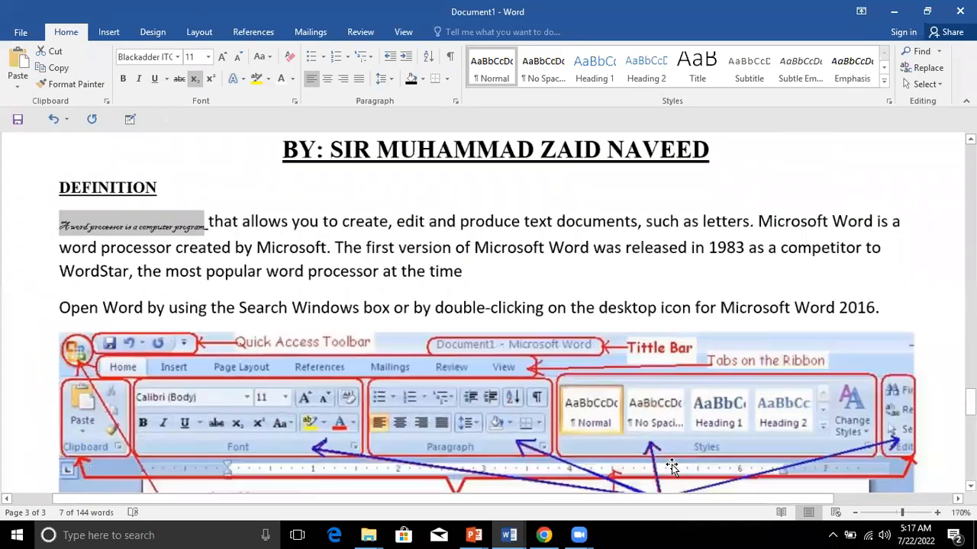
{"action": "key", "text": "ctrl+z"}
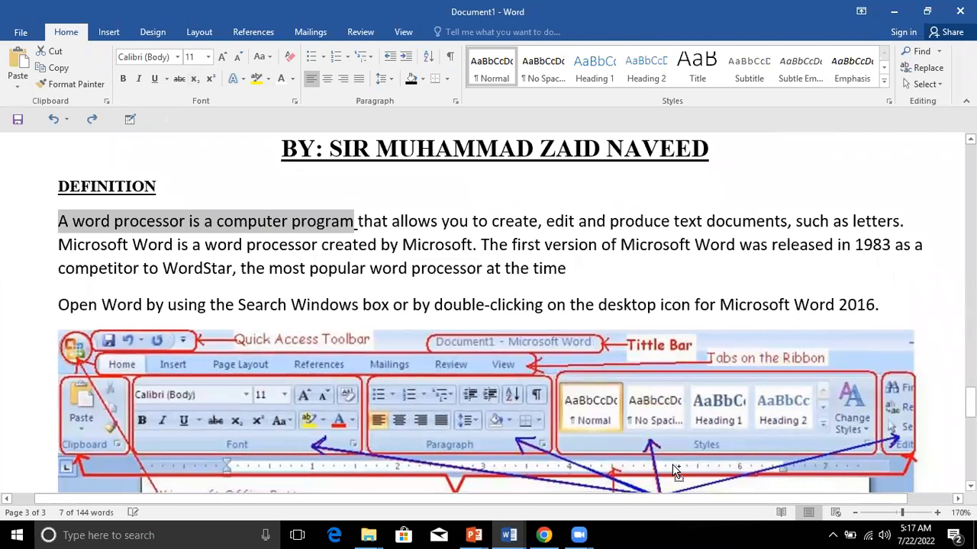
- Try bold, underline and italic on "A word processor is a computer program", undo the formatting and deselect the text
{"action": "key", "text": "ctrl+b"}
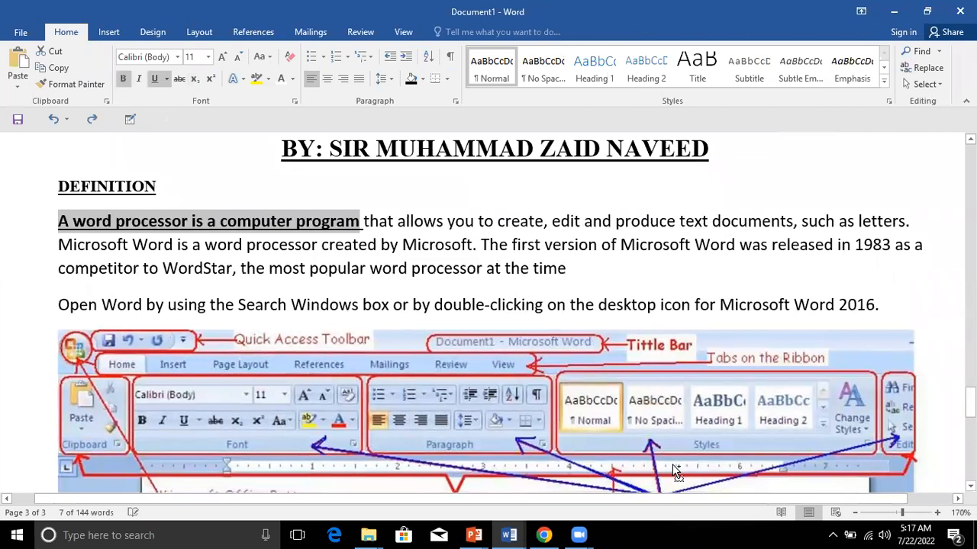
{"action": "key", "text": "ctrl+a"}
{"action": "key", "text": "ctrl+i"}
{"action": "key", "text": "ctrl+i"}
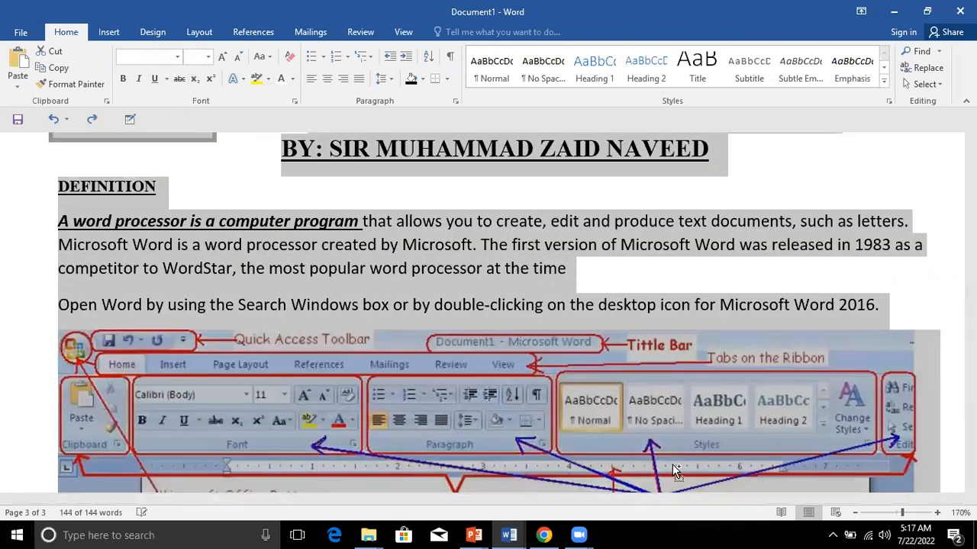
{"action": "key", "text": "ctrl+z"}
{"action": "key", "text": "ctrl+z"}
{"action": "key", "text": "ctrl+z"}
{"action": "key", "text": "ctrl+z"}
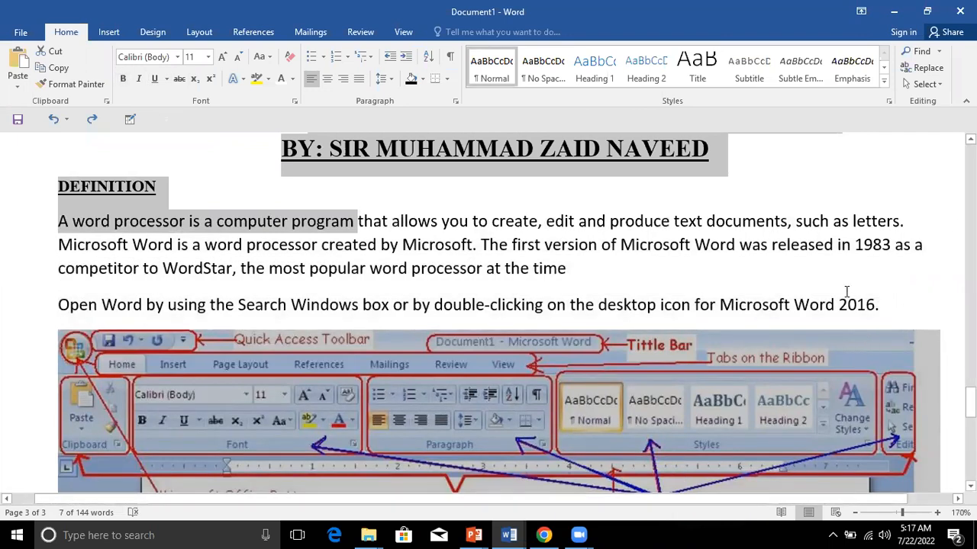
{"action": "left_click", "coordinate": [905, 156]}
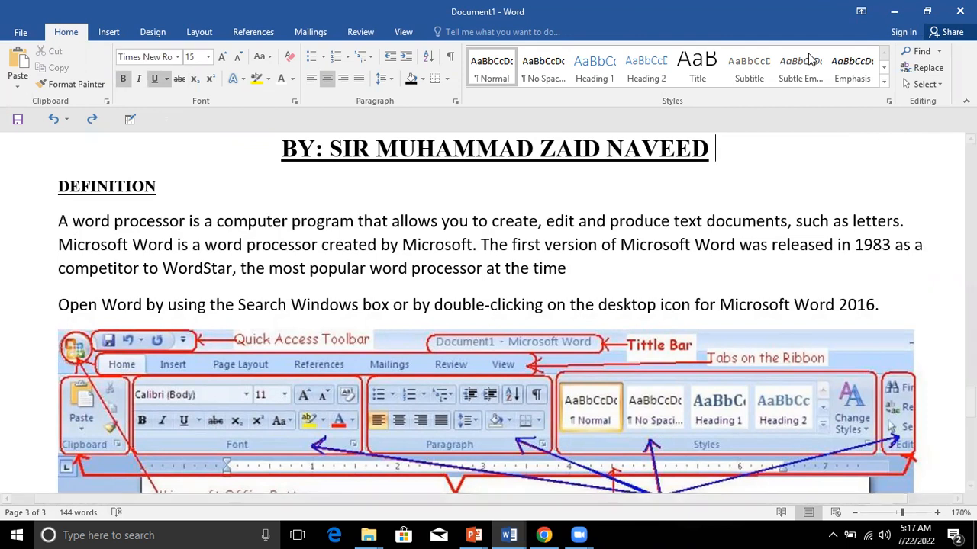
- Open the gallery of templates for new documents
{"action": "left_click", "coordinate": [22, 32]}
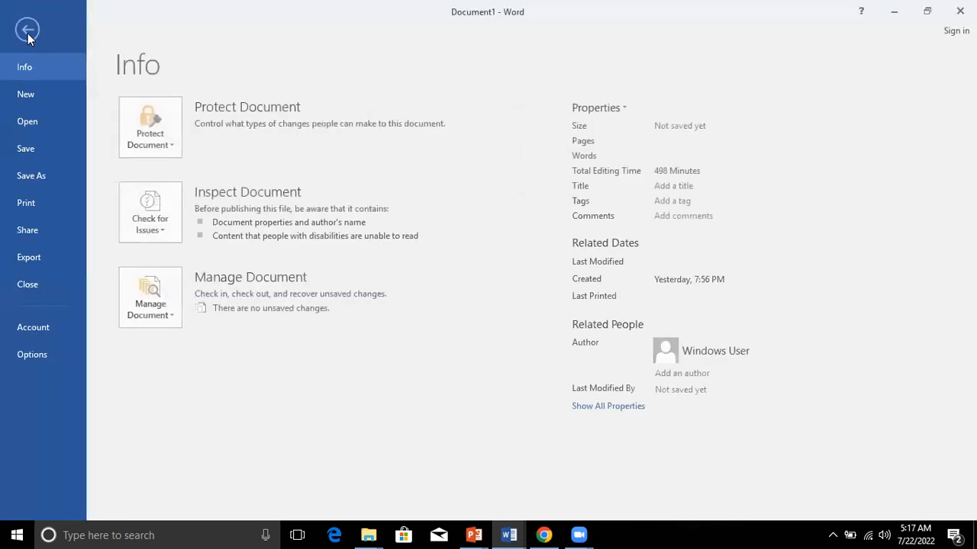
{"action": "left_click", "coordinate": [45, 103]}
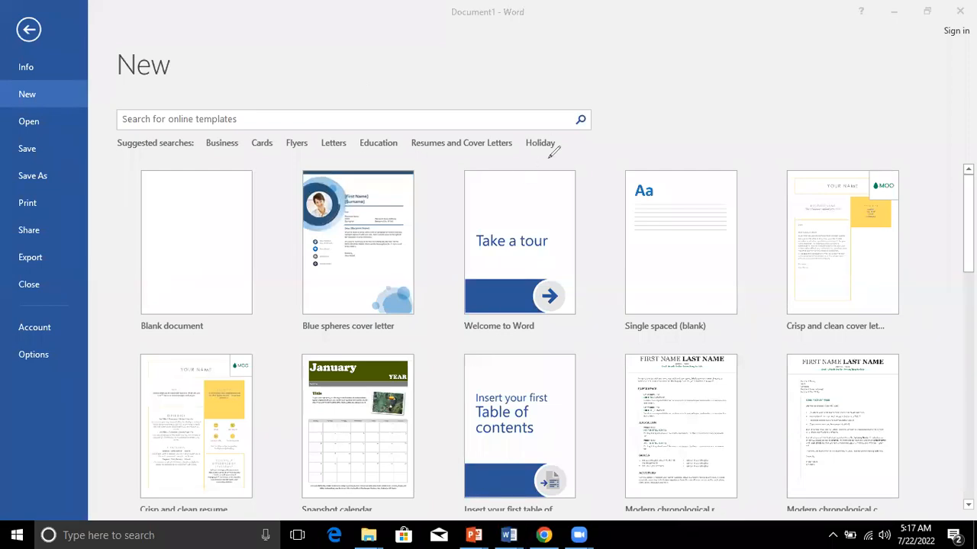
- Underline the suggested template searches with freehand annotation strokes, and undo the strokes
{"action": "left_click_drag", "start_coordinate": [553, 139], "coordinate": [557, 184]}
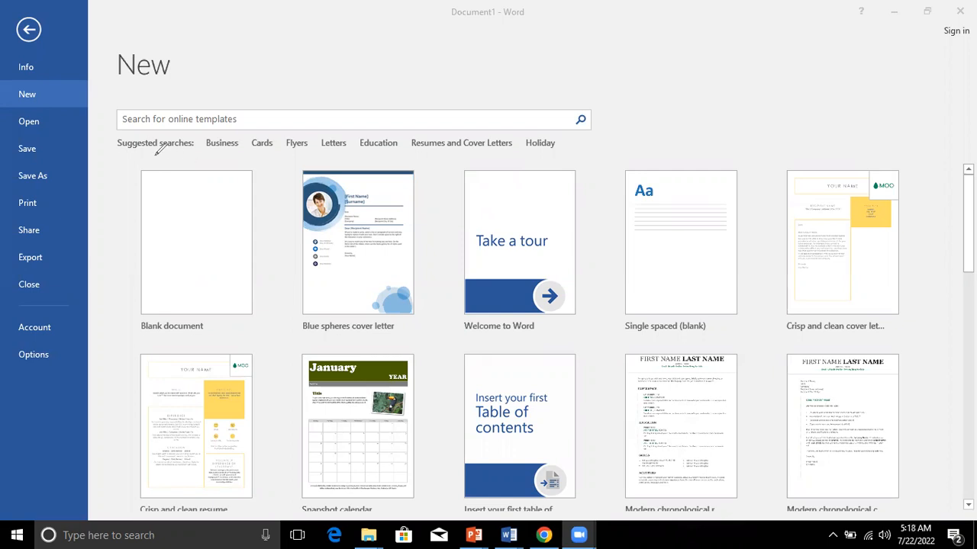
{"action": "mouse_move", "coordinate": [125, 164]}
{"action": "left_mouse_down"}
{"action": "mouse_move", "coordinate": [206, 151]}
{"action": "mouse_move", "coordinate": [489, 177]}
{"action": "mouse_move", "coordinate": [576, 153]}
{"action": "left_mouse_up"}
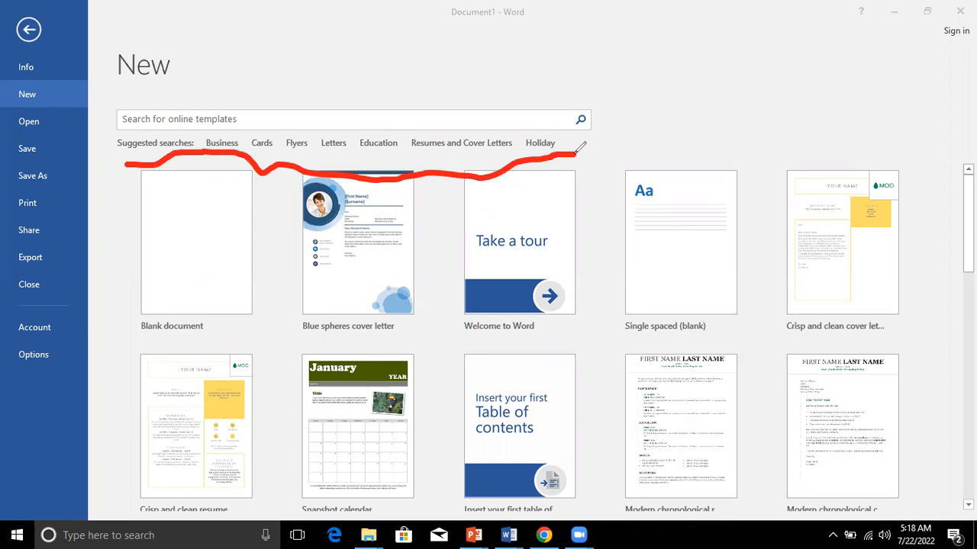
{"action": "left_click", "coordinate": [641, 156]}
{"action": "left_click_drag", "start_coordinate": [641, 157], "coordinate": [761, 139]}
{"action": "key", "text": "ctrl+z"}
{"action": "key", "text": "ctrl+z"}
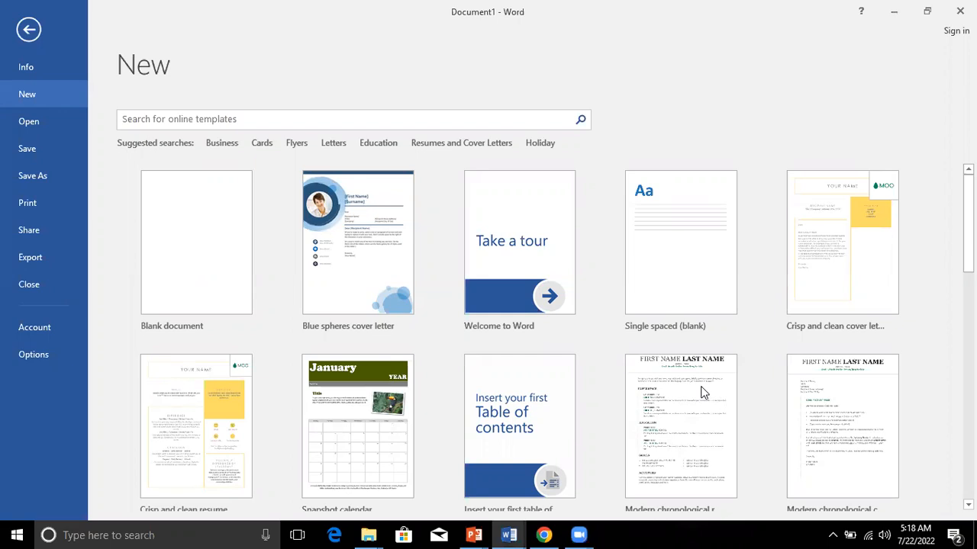
- Create a new document from the Modern chronological resume template
{"action": "left_click", "coordinate": [665, 461]}
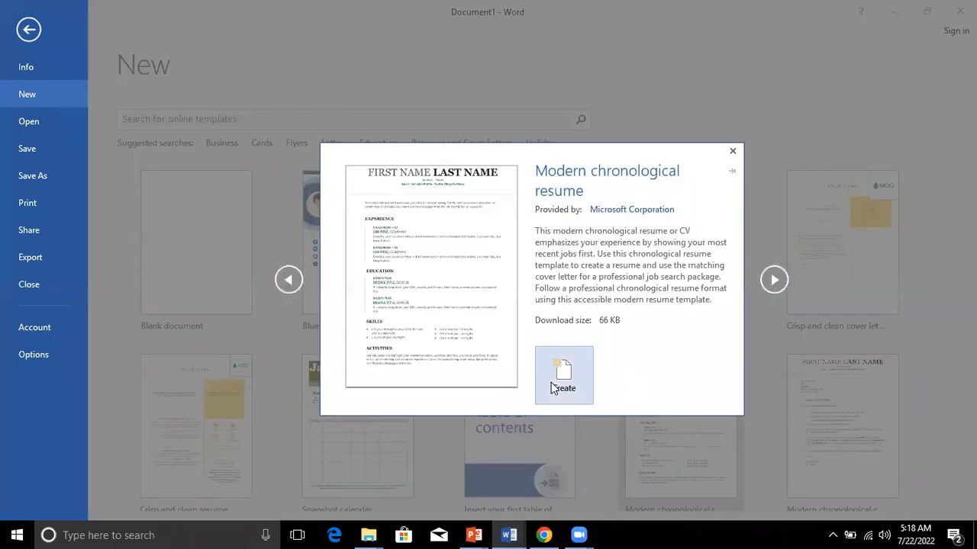
{"action": "left_click", "coordinate": [561, 375]}
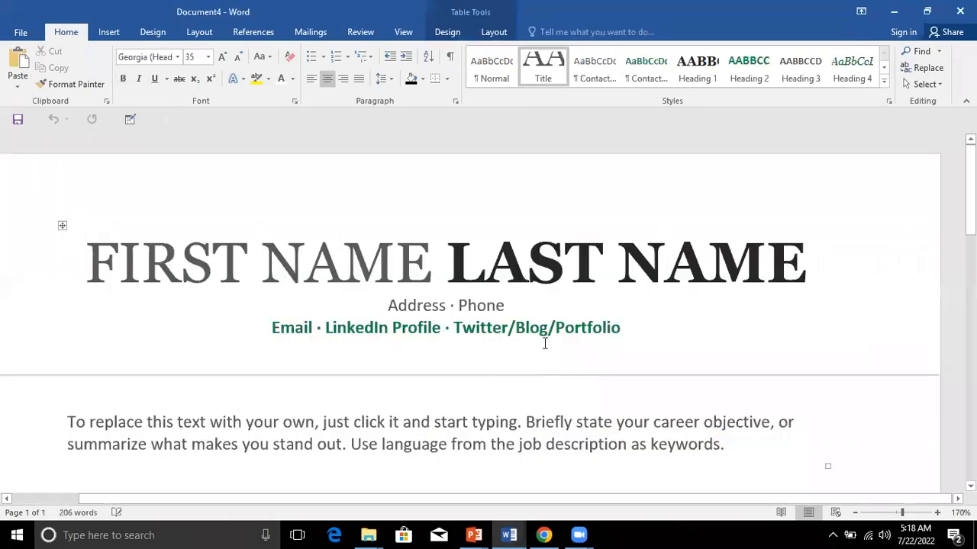
- Create a new document from the Blank document template
{"action": "left_click", "coordinate": [21, 31]}
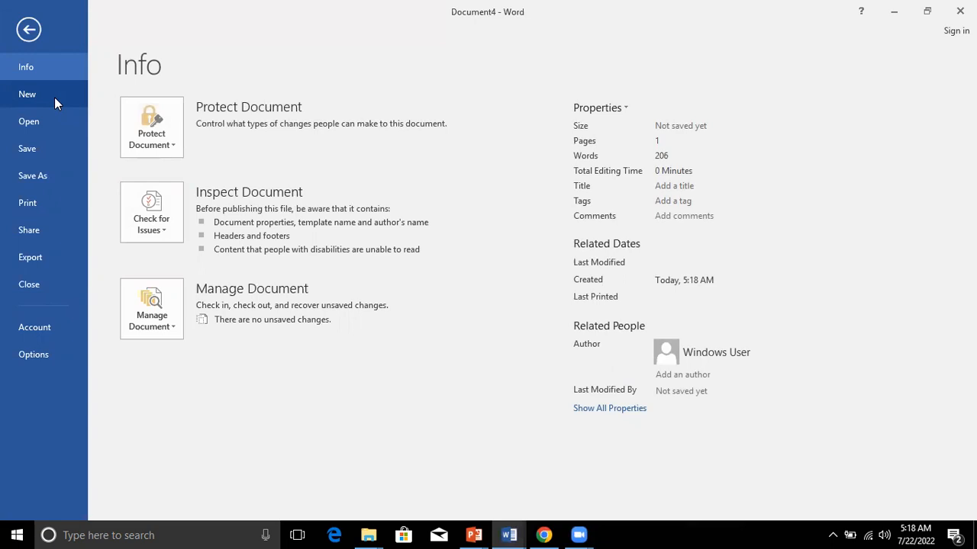
{"action": "left_click", "coordinate": [30, 30]}
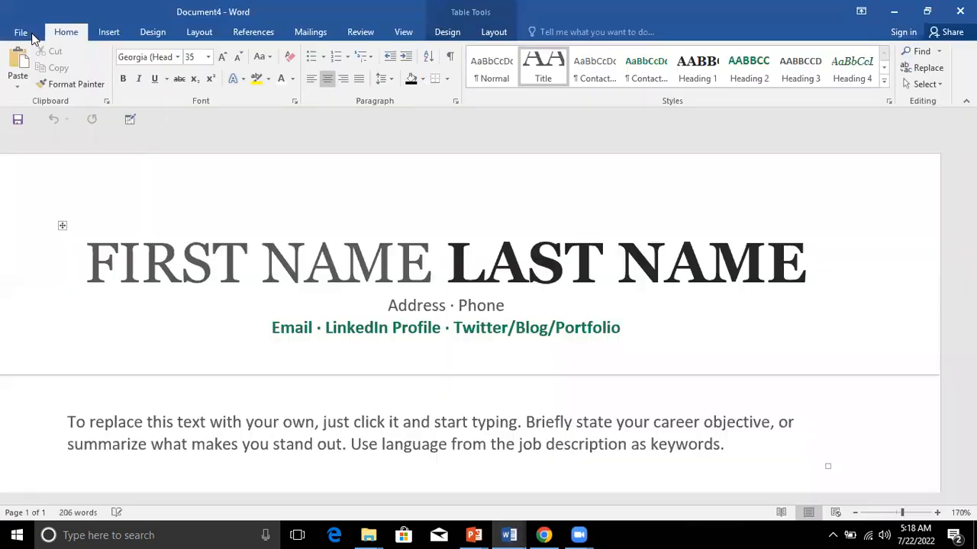
{"action": "left_click", "coordinate": [22, 34]}
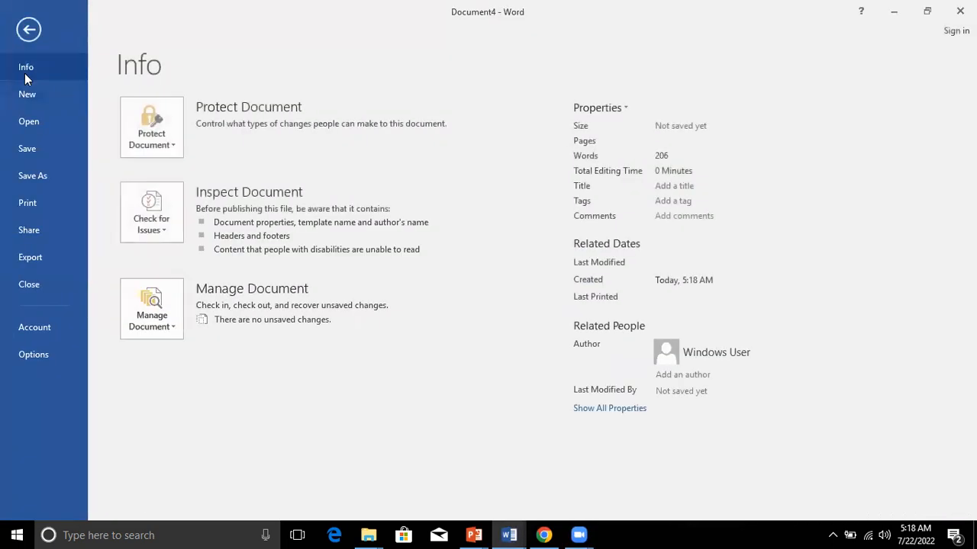
{"action": "left_click", "coordinate": [23, 96]}
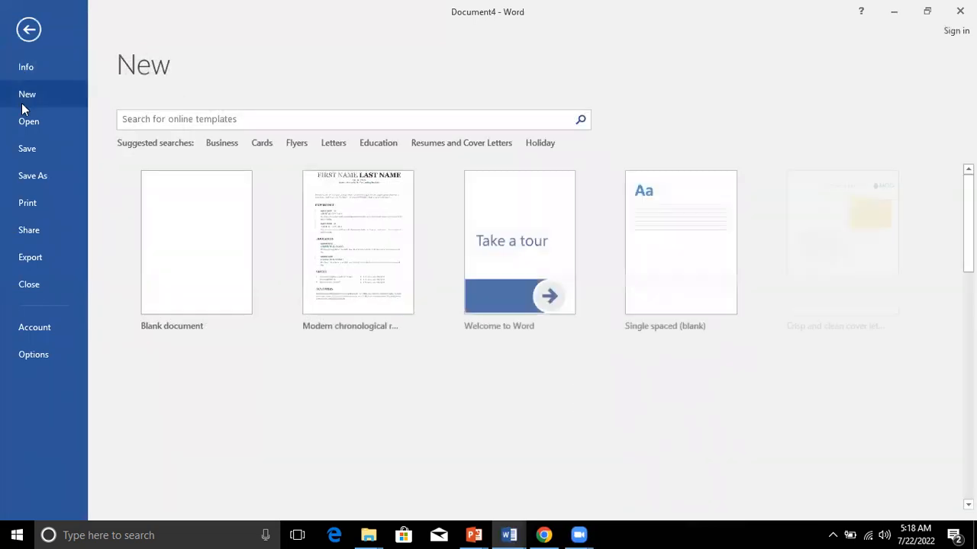
{"action": "left_click", "coordinate": [196, 204]}
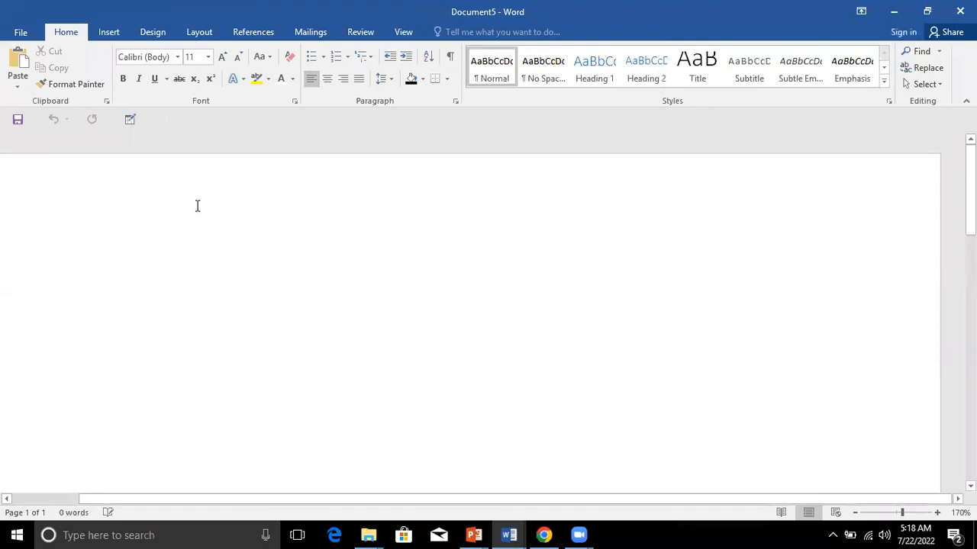
{"action": "scroll", "coordinate": [196, 206], "scroll_direction": "down", "scroll_amount": 1, "text": "ctrl"}
{"action": "scroll", "coordinate": [197, 206], "scroll_direction": "down", "scroll_amount": 2, "text": "ctrl"}
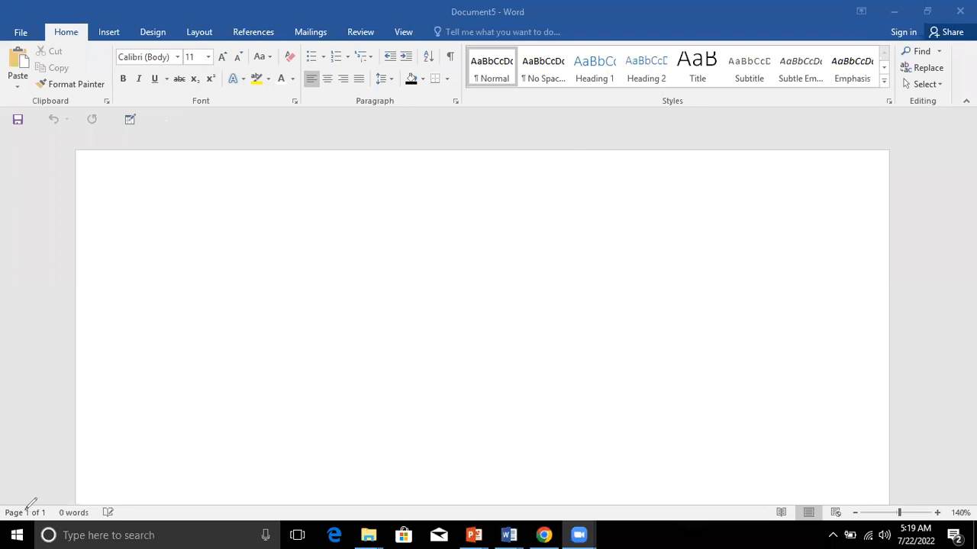
- Draw freehand annotation strokes from the page count and the title bar across the blank page, and clear them
{"action": "mouse_move", "coordinate": [17, 509]}
{"action": "left_mouse_down"}
{"action": "mouse_move", "coordinate": [214, 341]}
{"action": "mouse_move", "coordinate": [369, 296]}
{"action": "left_mouse_up"}
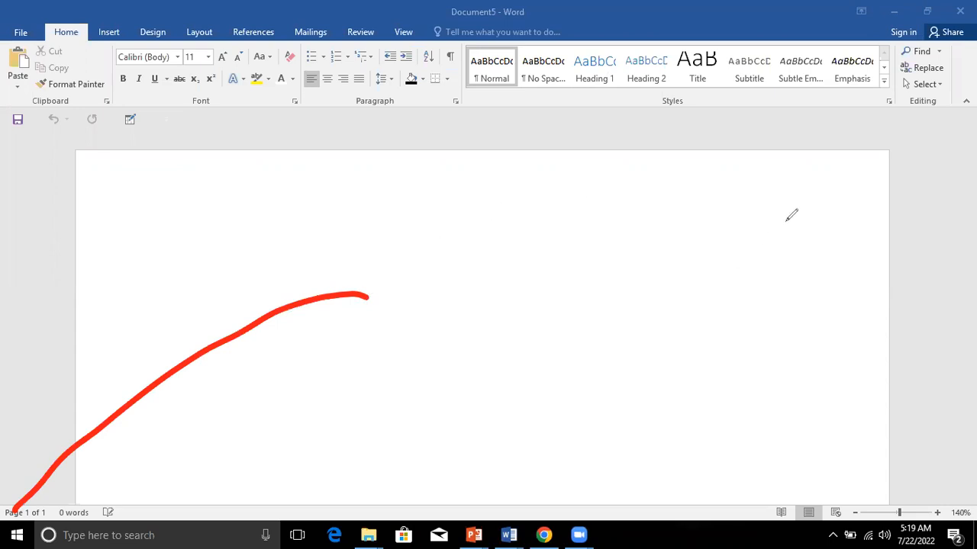
{"action": "key", "text": "ctrl+z"}
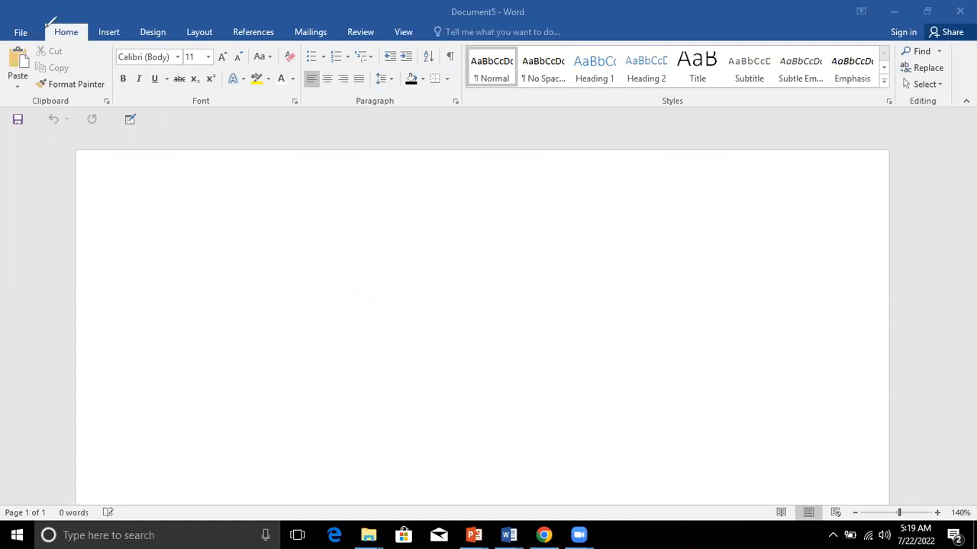
{"action": "mouse_move", "coordinate": [289, 8]}
{"action": "left_mouse_down"}
{"action": "mouse_move", "coordinate": [267, 349]}
{"action": "mouse_move", "coordinate": [449, 263]}
{"action": "left_mouse_up"}
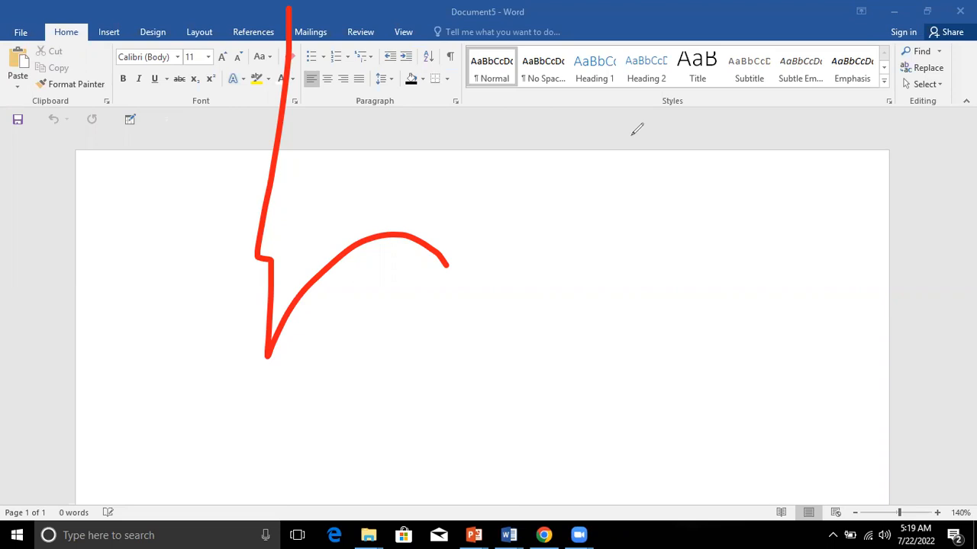
{"action": "left_click", "coordinate": [631, 135]}
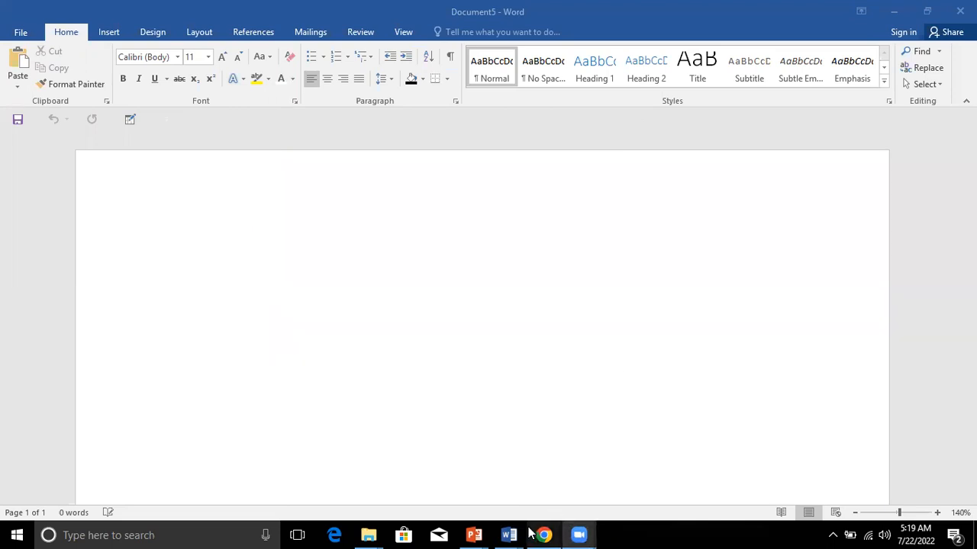
- Switch to the ix maths notes document, restore its window to a smaller size, and move it lower on the screen
{"action": "mouse_move", "coordinate": [513, 533]}
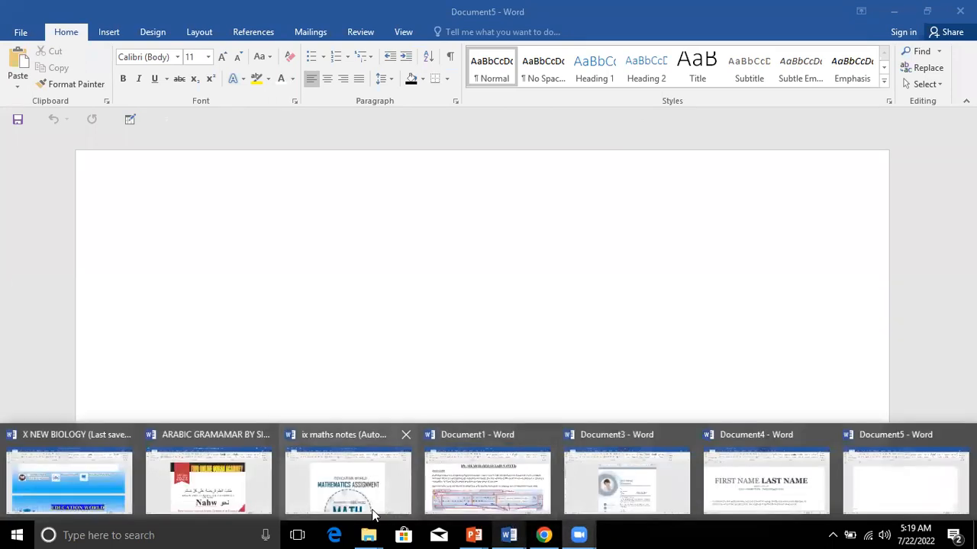
{"action": "left_click", "coordinate": [372, 516]}
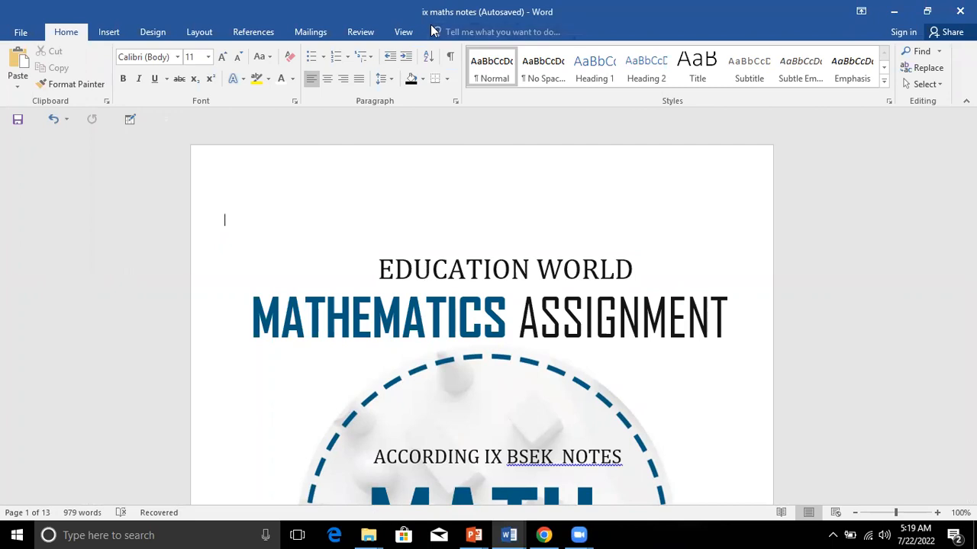
{"action": "left_click", "coordinate": [924, 12]}
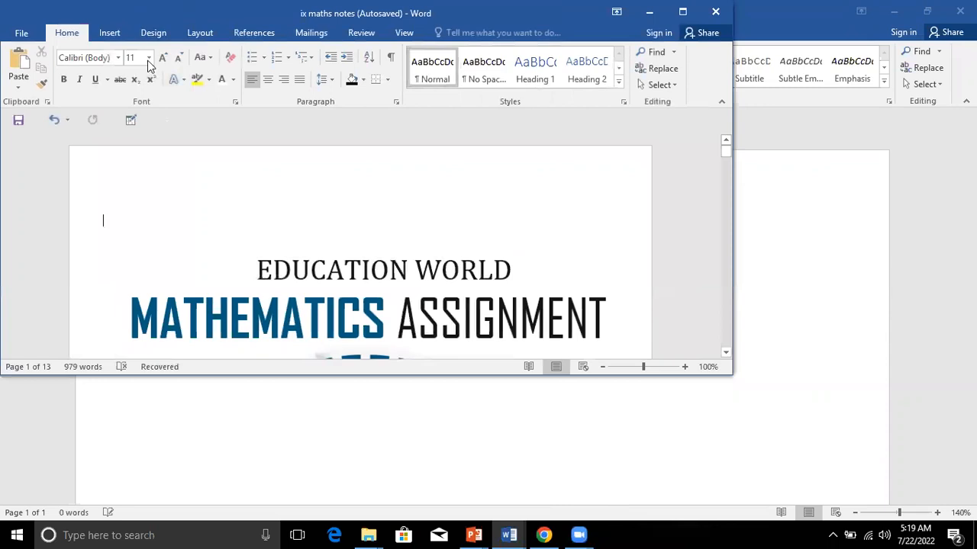
{"action": "left_click_drag", "start_coordinate": [336, 16], "coordinate": [389, 136]}
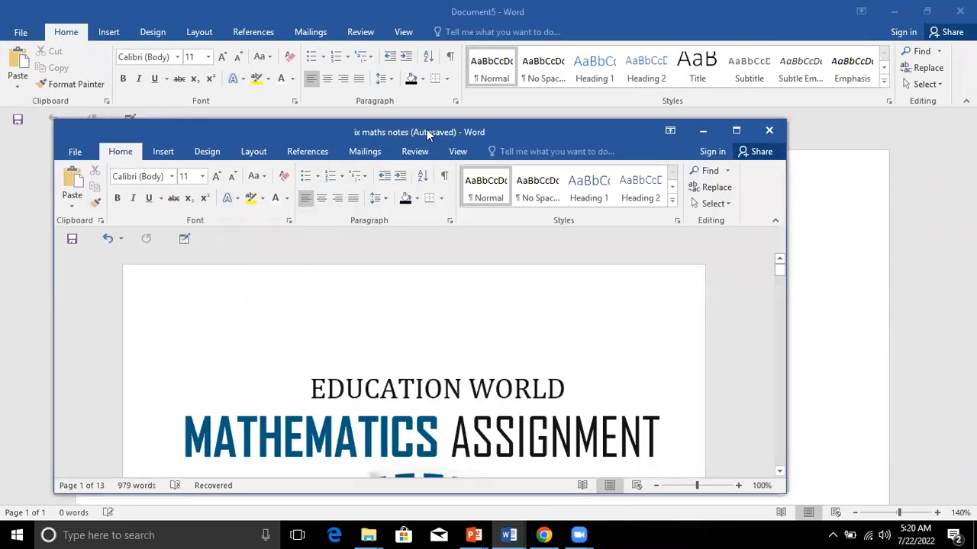
- Bring the Document5 window to the front, restore it to a smaller size, and maximize it again
{"action": "left_click", "coordinate": [823, 24]}
{"action": "double_click", "coordinate": [823, 23]}
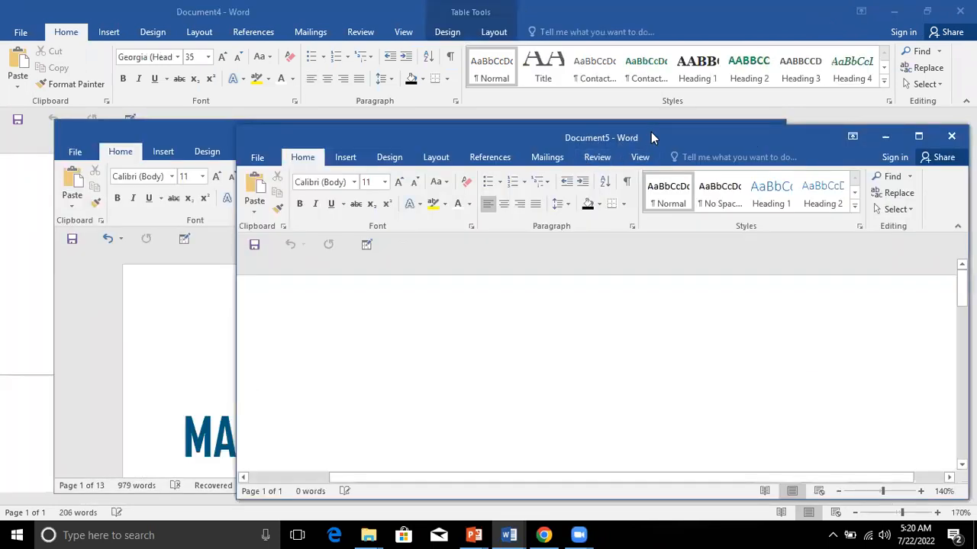
{"action": "left_click", "coordinate": [919, 136]}
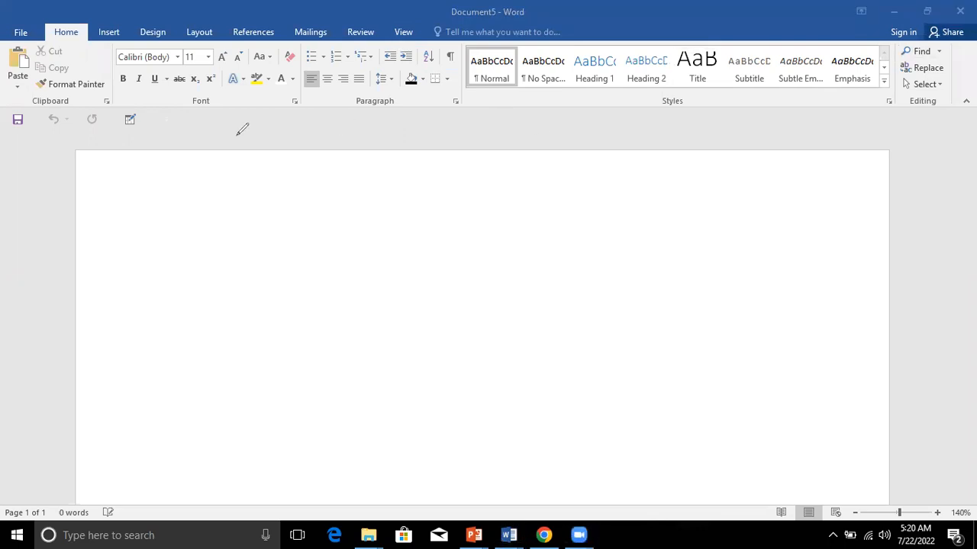
- Draw freehand annotation strokes around the ribbon and across the blank page, and clear them
{"action": "mouse_move", "coordinate": [21, 93]}
{"action": "left_mouse_down"}
{"action": "mouse_move", "coordinate": [17, 164]}
{"action": "mouse_move", "coordinate": [473, 183]}
{"action": "mouse_move", "coordinate": [656, 172]}
{"action": "mouse_move", "coordinate": [835, 135]}
{"action": "mouse_move", "coordinate": [975, 84]}
{"action": "mouse_move", "coordinate": [941, 46]}
{"action": "left_mouse_up"}
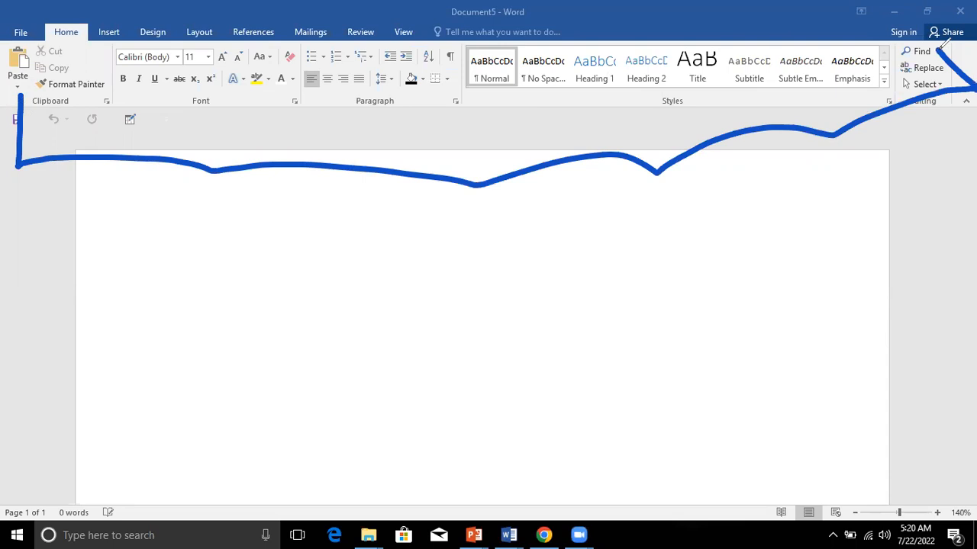
{"action": "left_click_drag", "start_coordinate": [508, 40], "coordinate": [452, 304]}
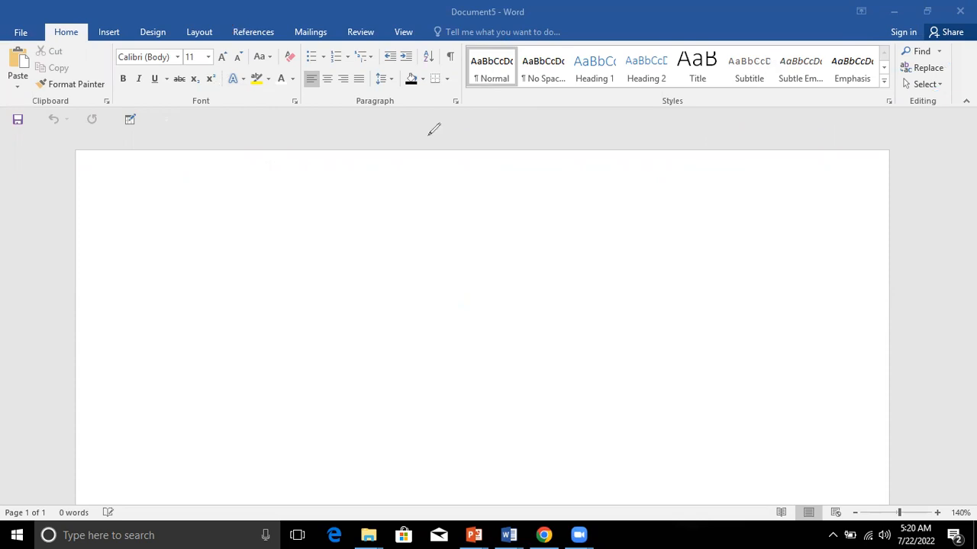
{"action": "left_click_drag", "start_coordinate": [973, 183], "coordinate": [693, 260]}
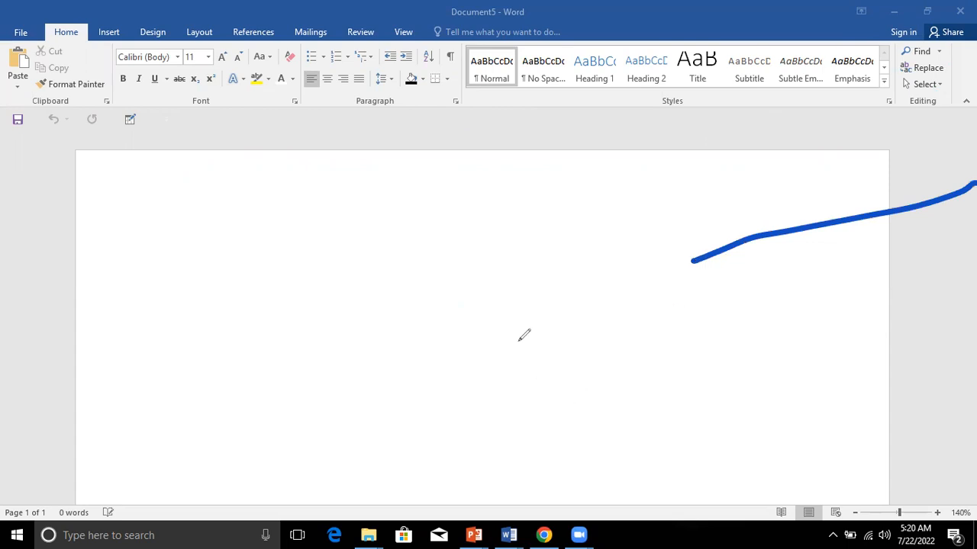
{"action": "left_click_drag", "start_coordinate": [352, 117], "coordinate": [428, 437]}
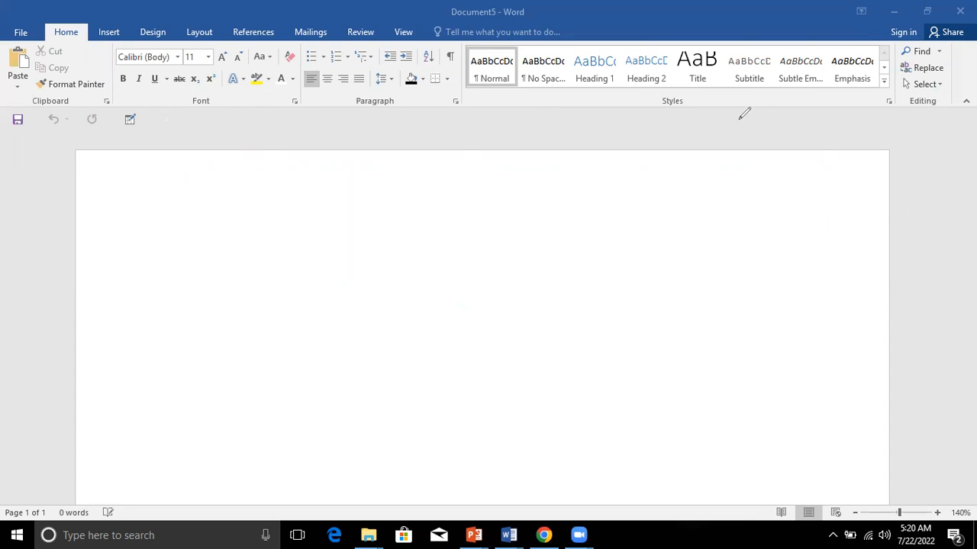
{"action": "left_click", "coordinate": [271, 80]}
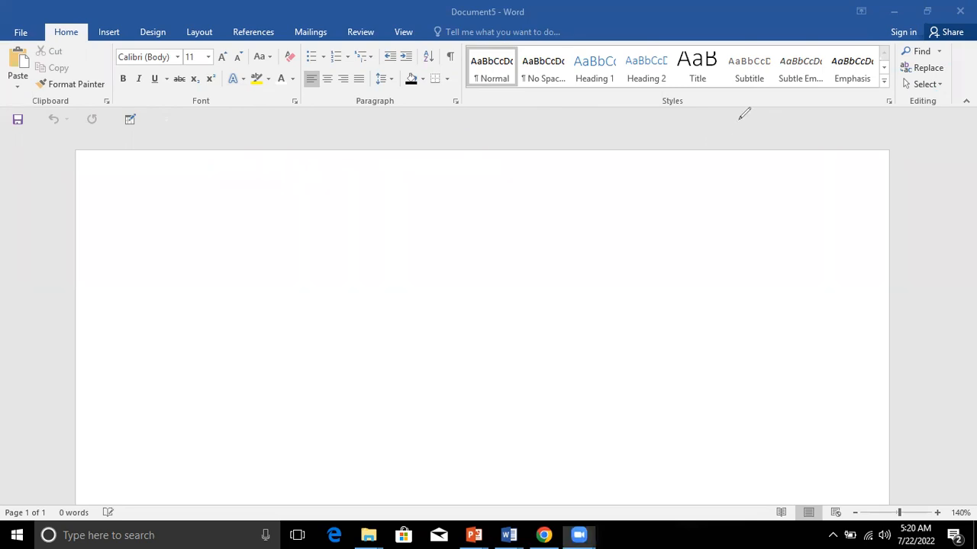
- Show the horizontal and vertical rulers in Document5
{"action": "left_click", "coordinate": [396, 35]}
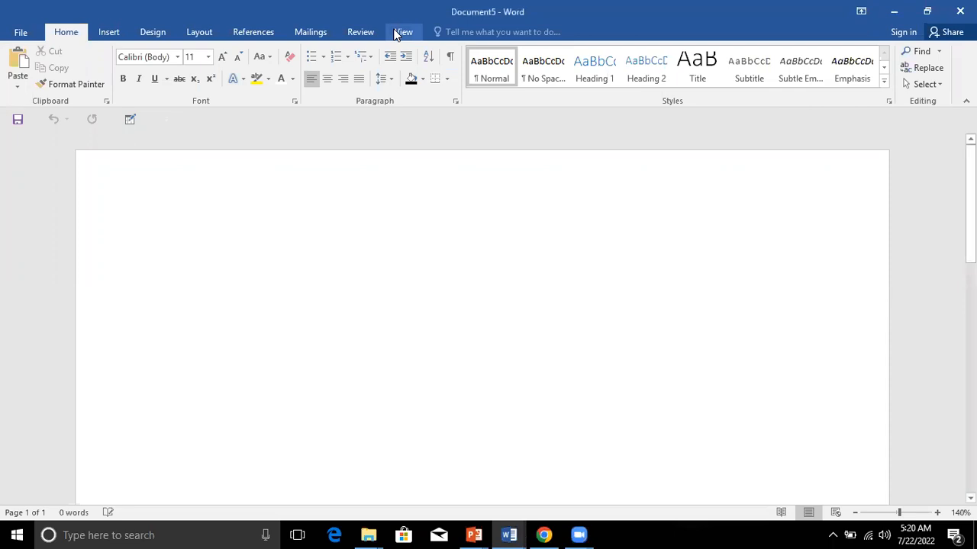
{"action": "left_click", "coordinate": [397, 33]}
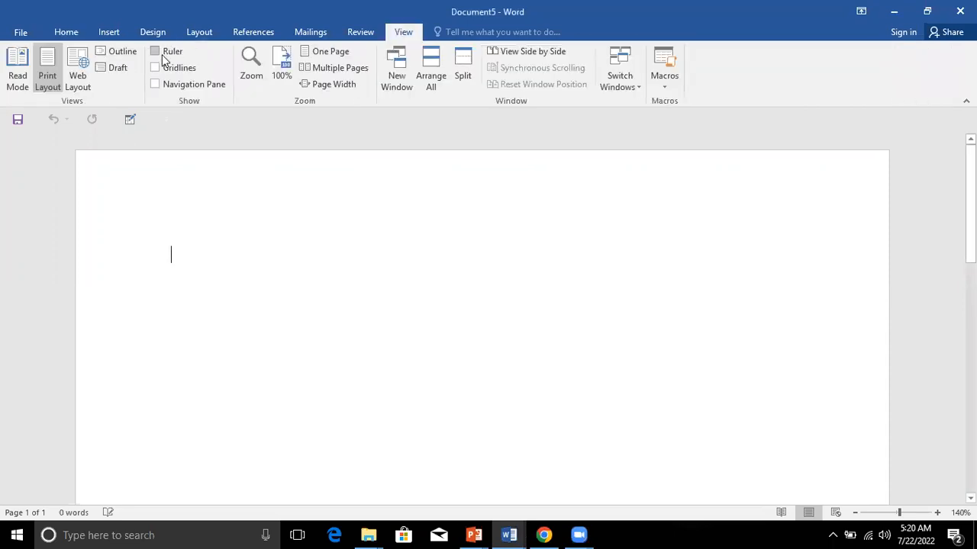
{"action": "scroll", "coordinate": [162, 52], "scroll_direction": "up", "scroll_amount": 4}
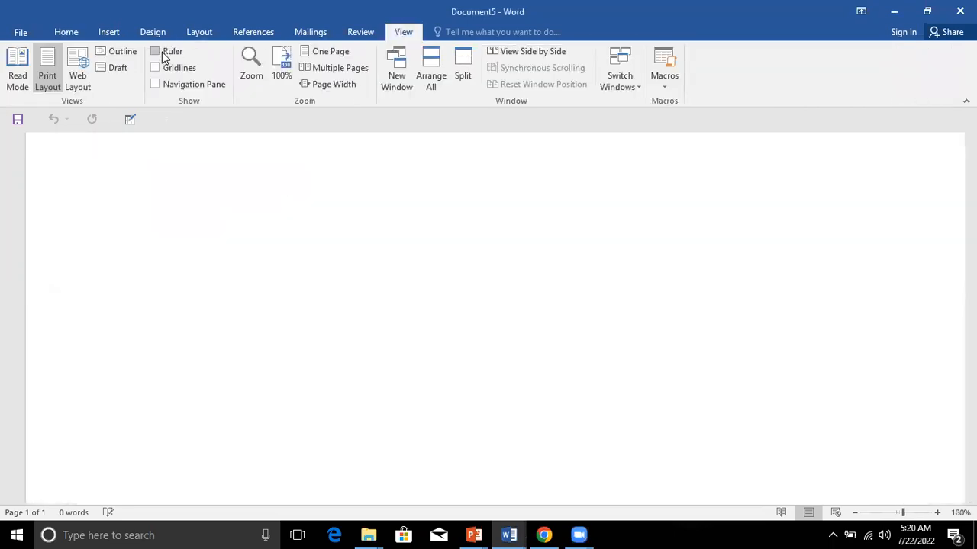
{"action": "left_click", "coordinate": [162, 53]}
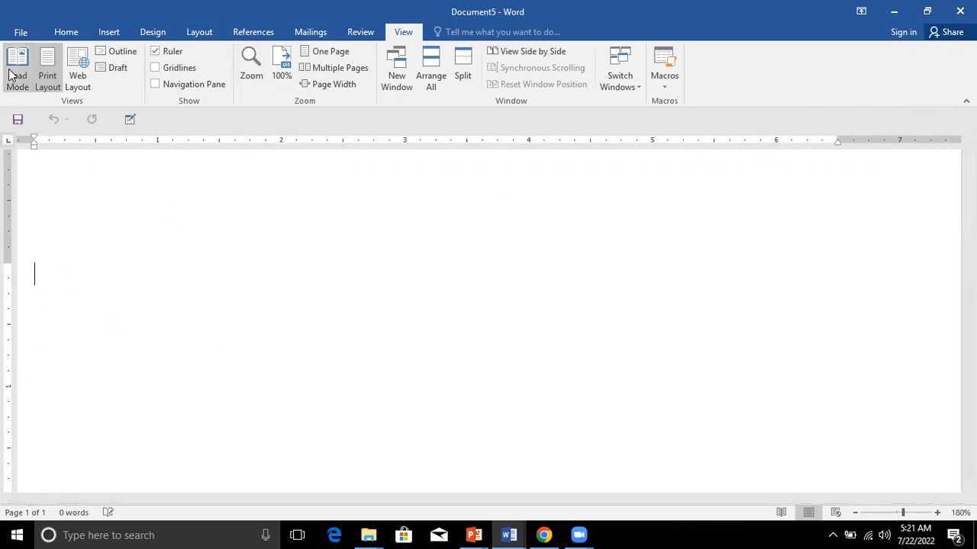
- Return to the Home commands, mark the Font group and blank page with freehand annotation strokes, and clear the strokes
{"action": "left_click", "coordinate": [67, 32]}
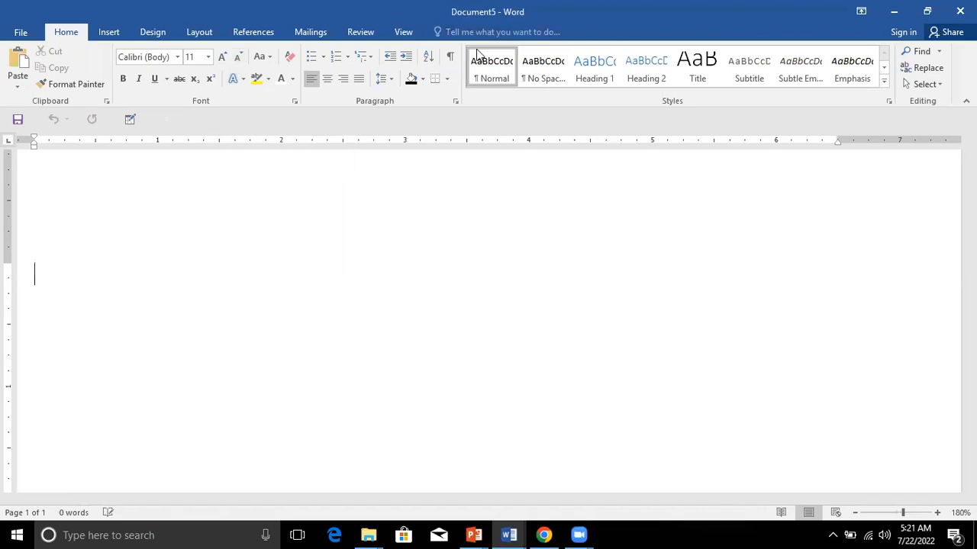
{"action": "left_click", "coordinate": [429, 77]}
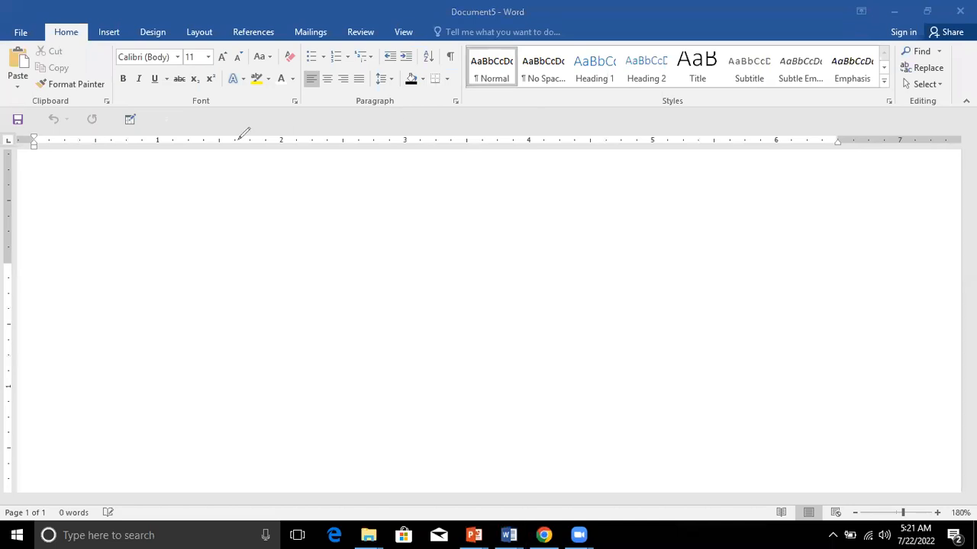
{"action": "mouse_move", "coordinate": [122, 95]}
{"action": "left_mouse_down"}
{"action": "mouse_move", "coordinate": [126, 130]}
{"action": "mouse_move", "coordinate": [255, 122]}
{"action": "mouse_move", "coordinate": [235, 101]}
{"action": "left_mouse_up"}
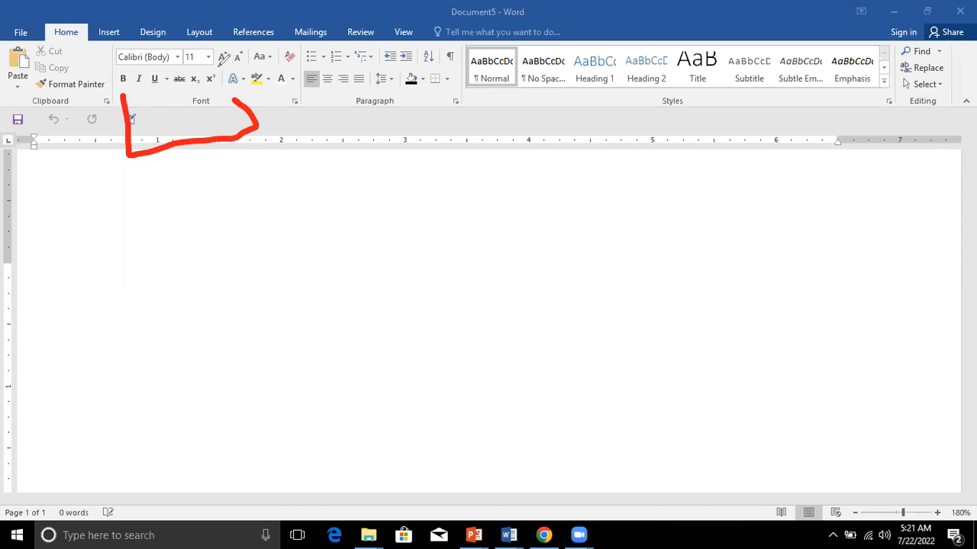
{"action": "left_click_drag", "start_coordinate": [207, 56], "coordinate": [114, 363]}
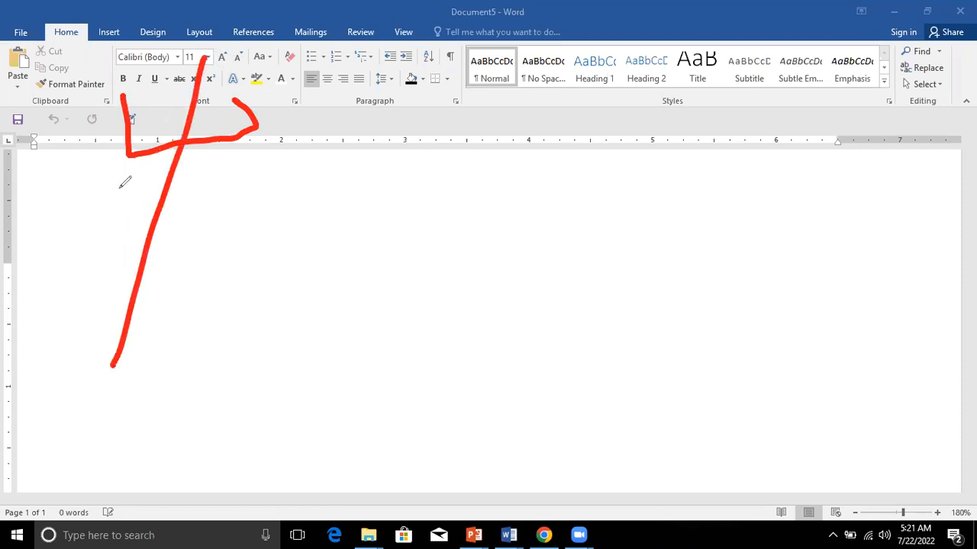
{"action": "left_click", "coordinate": [149, 67]}
{"action": "left_click_drag", "start_coordinate": [149, 104], "coordinate": [261, 229]}
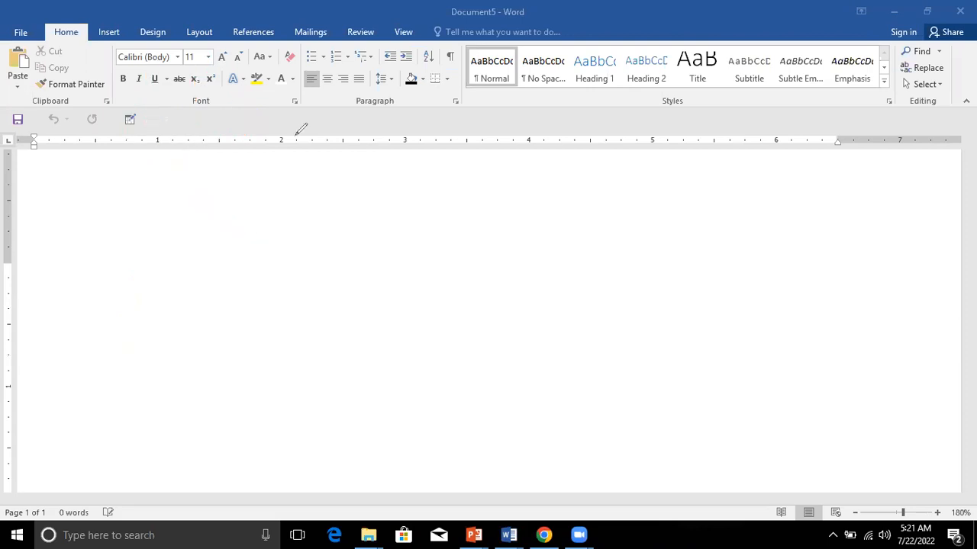
{"action": "left_click", "coordinate": [756, 76]}
{"action": "left_click", "coordinate": [445, 227]}
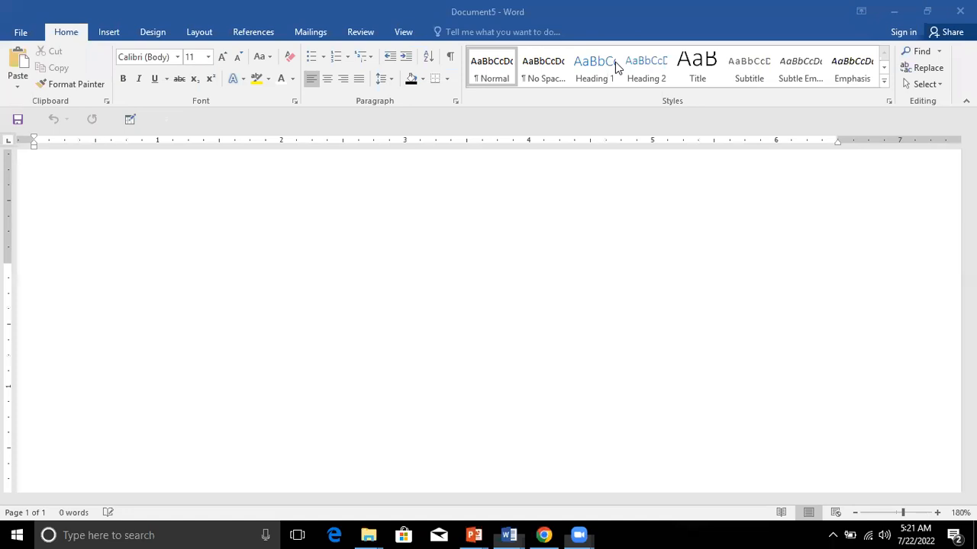
{"action": "mouse_move", "coordinate": [488, 214]}
{"action": "left_mouse_down"}
{"action": "mouse_move", "coordinate": [518, 460]}
{"action": "mouse_move", "coordinate": [588, 392]}
{"action": "mouse_move", "coordinate": [634, 277]}
{"action": "mouse_move", "coordinate": [468, 319]}
{"action": "left_mouse_up"}
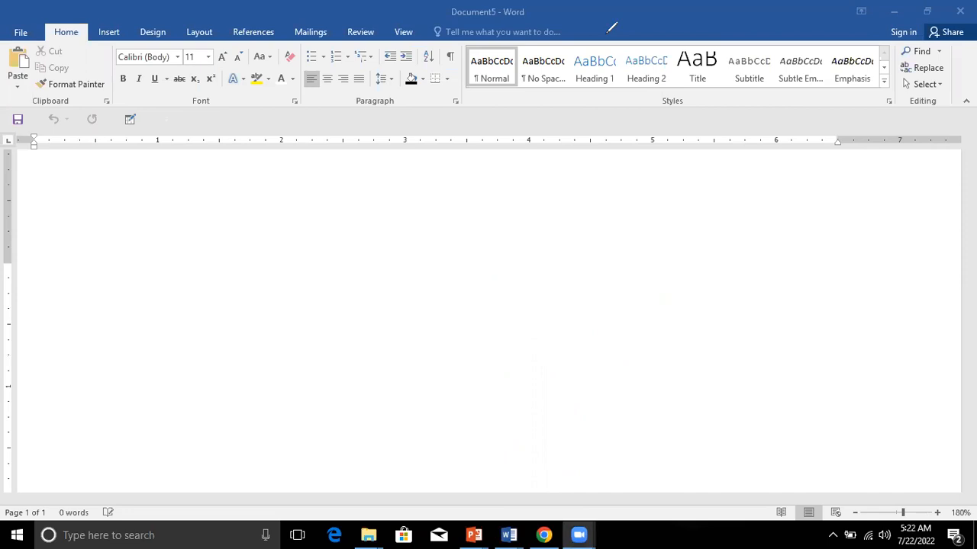
{"action": "left_click", "coordinate": [171, 267]}
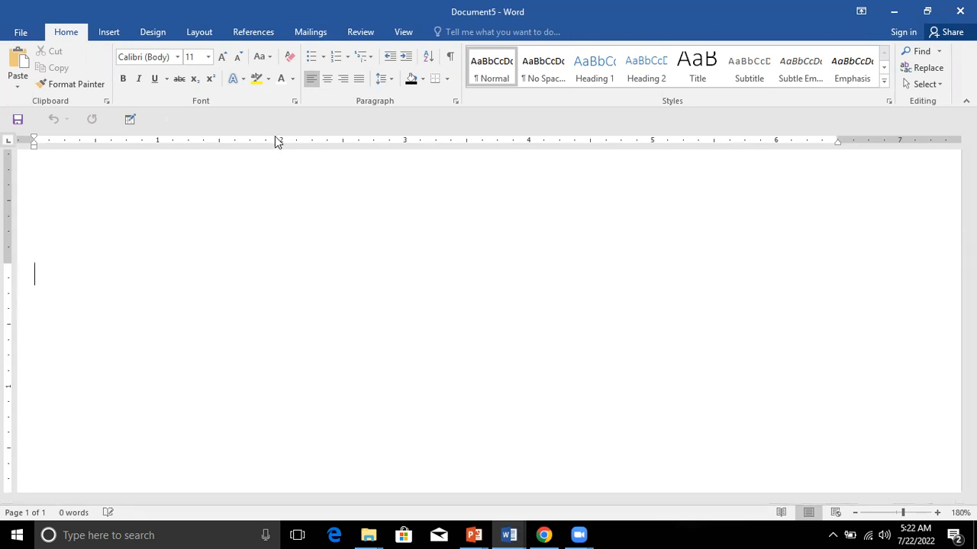
- Switch to the X NEW BIOLOGY document and go to the start of Chapter No 1: Gaseous Exchange
{"action": "mouse_move", "coordinate": [503, 533]}
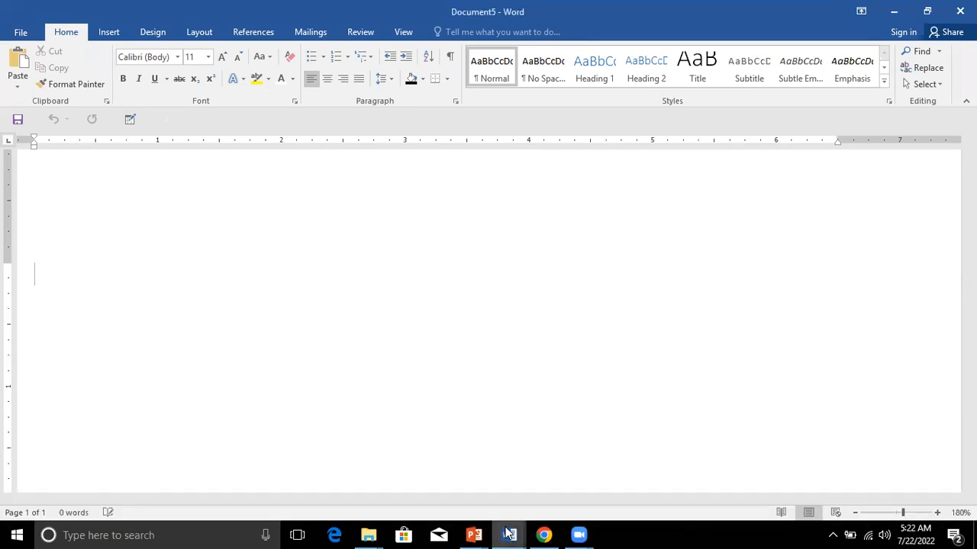
{"action": "left_click", "coordinate": [508, 534]}
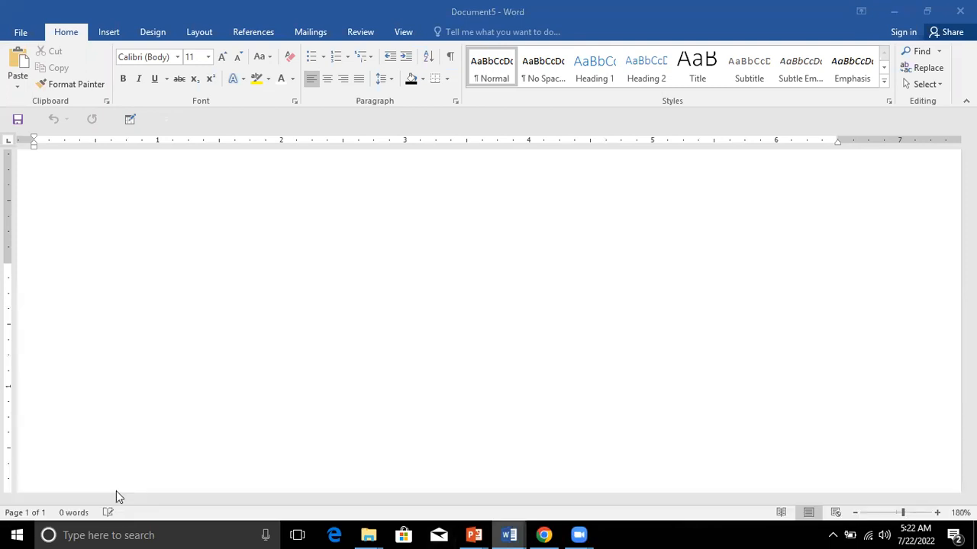
{"action": "left_click", "coordinate": [116, 491]}
{"action": "key", "text": "Down"}
{"action": "key", "text": "Down"}
{"action": "key", "text": "Down"}
{"action": "key", "text": "Down"}
{"action": "key", "text": "Down"}
{"action": "key", "text": "Down"}
{"action": "key", "text": "Down"}
{"action": "key", "text": "Down"}
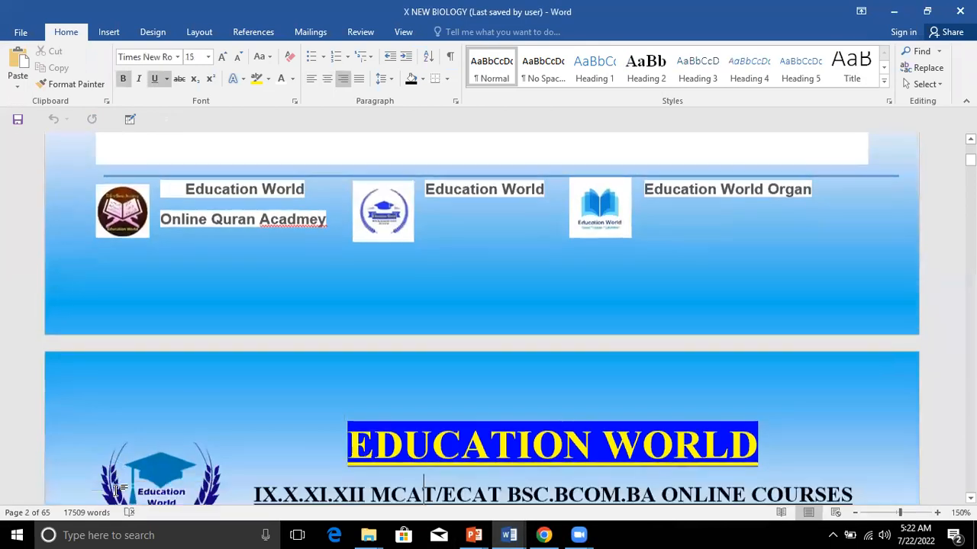
{"action": "key", "text": "Down"}
{"action": "key", "text": "Down"}
{"action": "key", "text": "Down"}
{"action": "key", "text": "Down"}
{"action": "key", "text": "Down"}
{"action": "key", "text": "Down"}
{"action": "key", "text": "Down"}
{"action": "key", "text": "Down"}
{"action": "key", "text": "Down"}
{"action": "key", "text": "Down"}
{"action": "key", "text": "Down"}
{"action": "key", "text": "Down"}
{"action": "key", "text": "Down"}
{"action": "key", "text": "Down"}
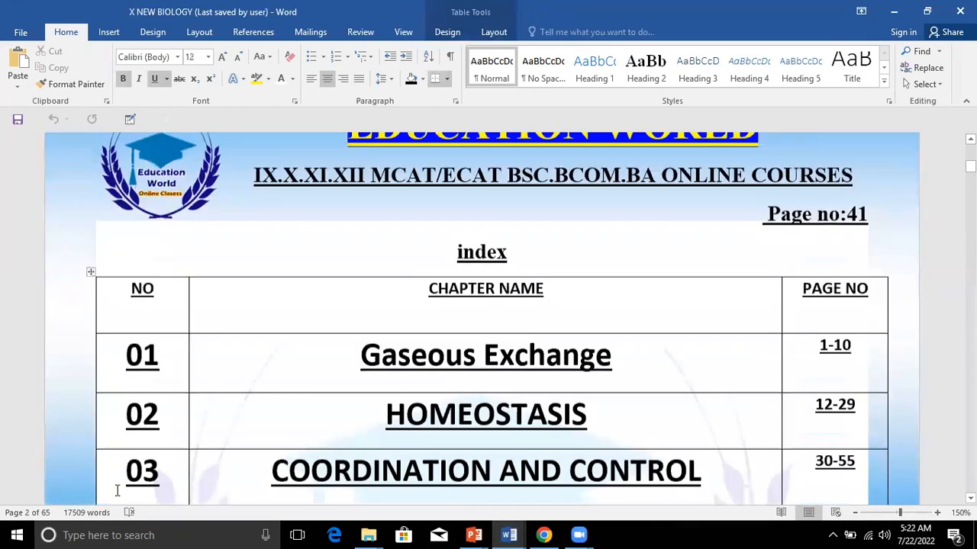
{"action": "key", "text": "Down"}
{"action": "key", "text": "Down"}
{"action": "key", "text": "Down"}
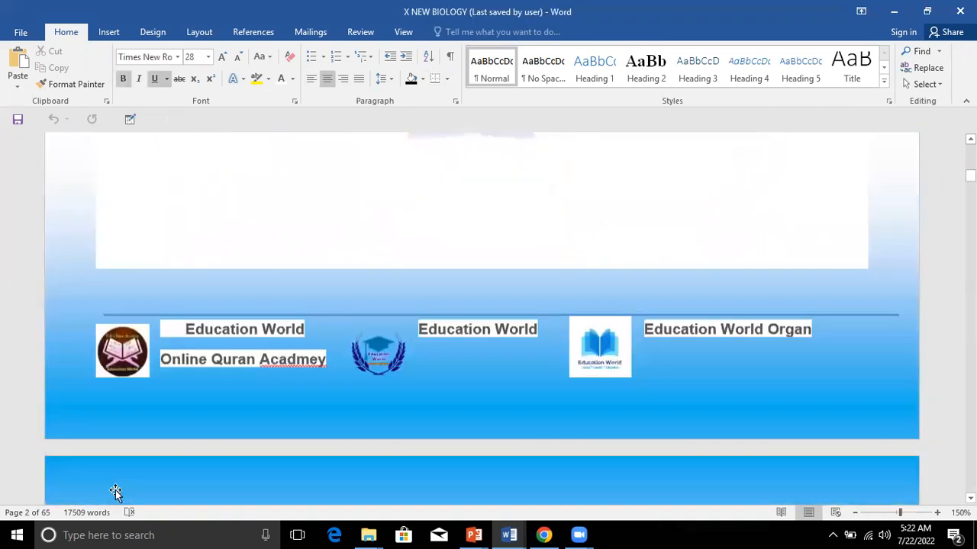
{"action": "key", "text": "Down"}
{"action": "key", "text": "Down"}
{"action": "key", "text": "Down"}
{"action": "key", "text": "Down"}
{"action": "key", "text": "Down"}
{"action": "key", "text": "Down"}
{"action": "key", "text": "Down"}
{"action": "key", "text": "Down"}
{"action": "key", "text": "Down"}
{"action": "key", "text": "Down"}
{"action": "key", "text": "Down"}
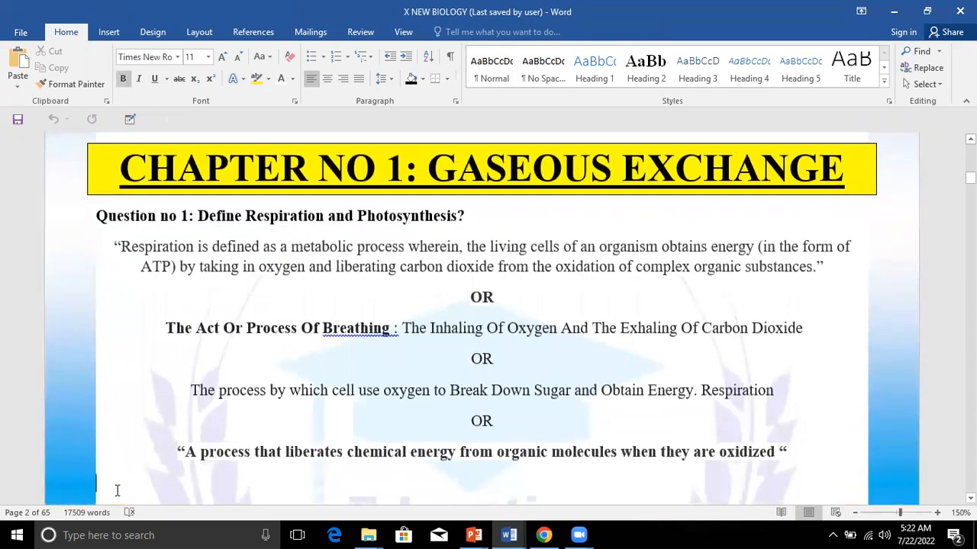
- Copy the text from the Question no 1 heading through the comparison table to the start of the Question no 3 answer
{"action": "left_click", "coordinate": [193, 215]}
{"action": "key", "text": "shift+Down"}
{"action": "key", "text": "shift+Down"}
{"action": "key", "text": "shift+Down"}
{"action": "key", "text": "shift+Down"}
{"action": "key", "text": "shift+Down"}
{"action": "key", "text": "shift+Down"}
{"action": "key", "text": "shift+Down"}
{"action": "key", "text": "shift+Down"}
{"action": "key", "text": "shift+Down"}
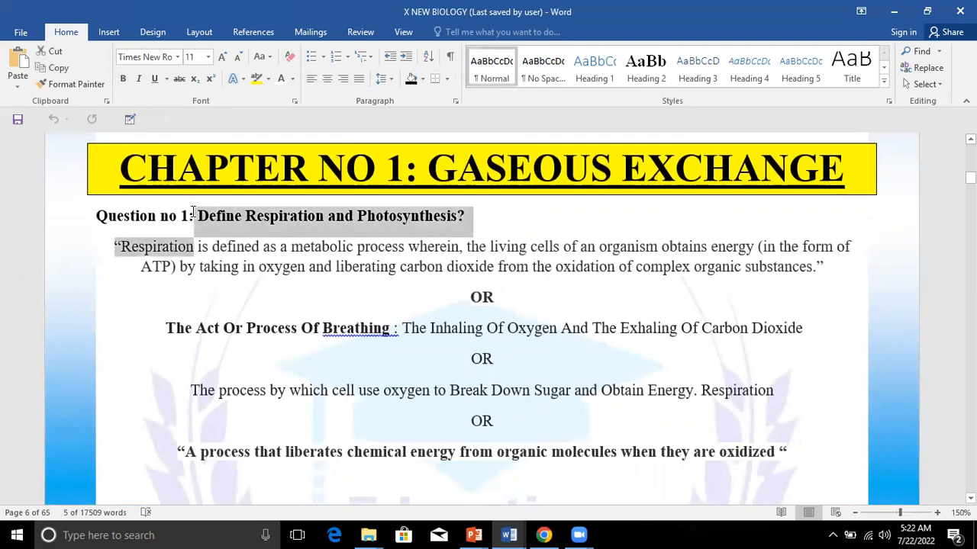
{"action": "key", "text": "shift+Down"}
{"action": "key", "text": "shift+Down"}
{"action": "key", "text": "shift+Down"}
{"action": "key", "text": "shift+Down"}
{"action": "key", "text": "shift+Down"}
{"action": "key", "text": "shift+Down"}
{"action": "key", "text": "shift+Down"}
{"action": "key", "text": "shift+Down"}
{"action": "key", "text": "shift+Down"}
{"action": "key", "text": "shift+Down"}
{"action": "key", "text": "shift+Down"}
{"action": "key", "text": "shift+Down"}
{"action": "key", "text": "shift+Down"}
{"action": "key", "text": "shift+Down"}
{"action": "key", "text": "shift+Down"}
{"action": "key", "text": "shift+Down"}
{"action": "key", "text": "shift+Down"}
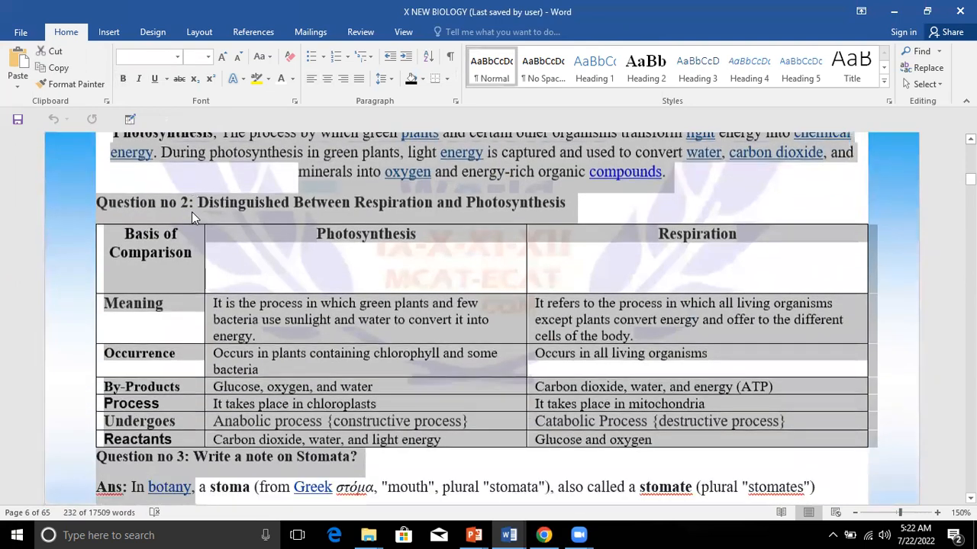
{"action": "key", "text": "shift+Up"}
{"action": "key", "text": "shift+Up"}
{"action": "key", "text": "shift+Up"}
{"action": "key", "text": "shift+Down"}
{"action": "key", "text": "ctrl+c"}
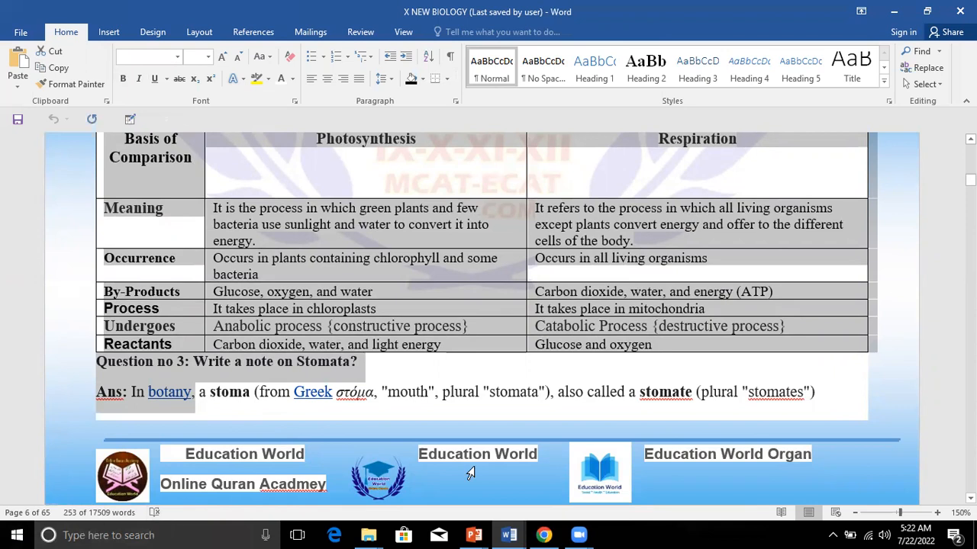
- Switch back to the blank Document5
{"action": "left_click", "coordinate": [499, 528]}
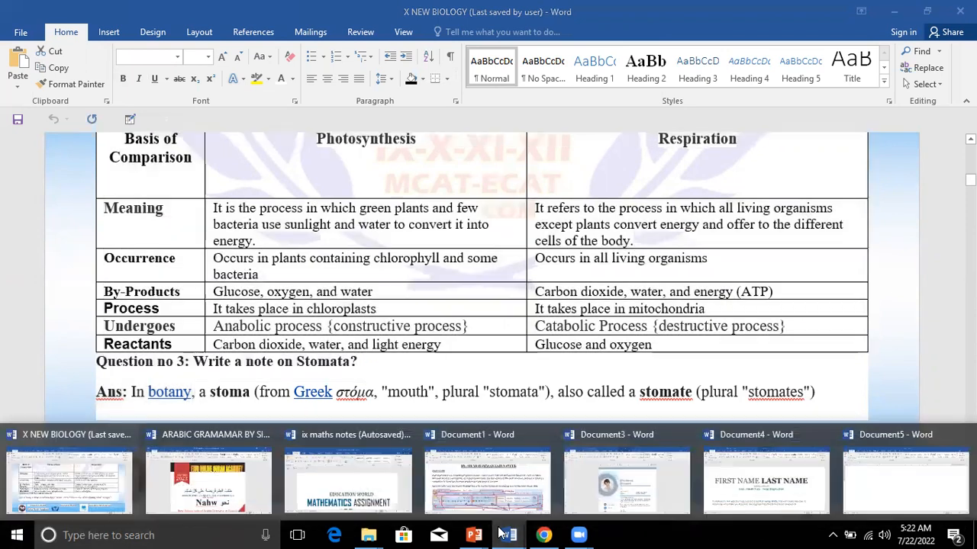
{"action": "left_click", "coordinate": [776, 508]}
{"action": "mouse_move", "coordinate": [503, 532]}
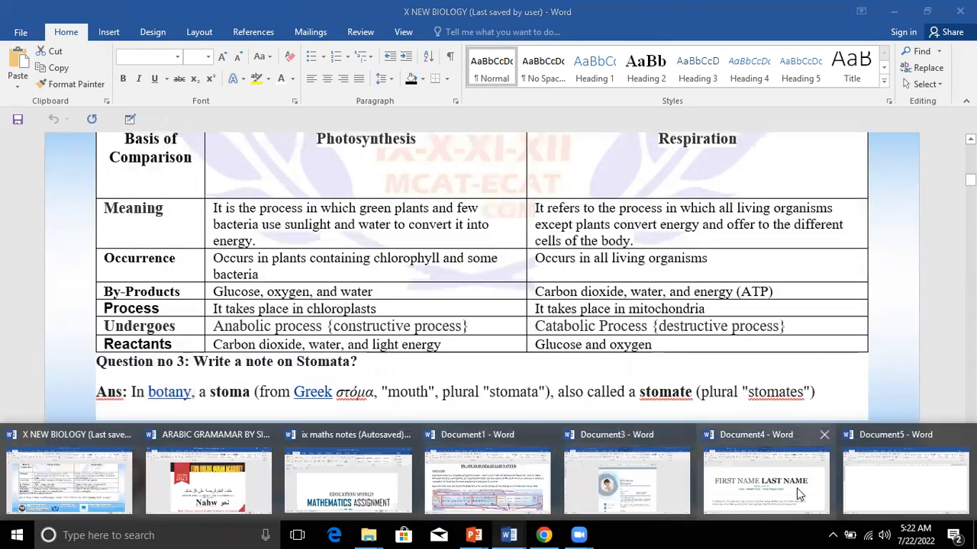
{"action": "left_click", "coordinate": [866, 482]}
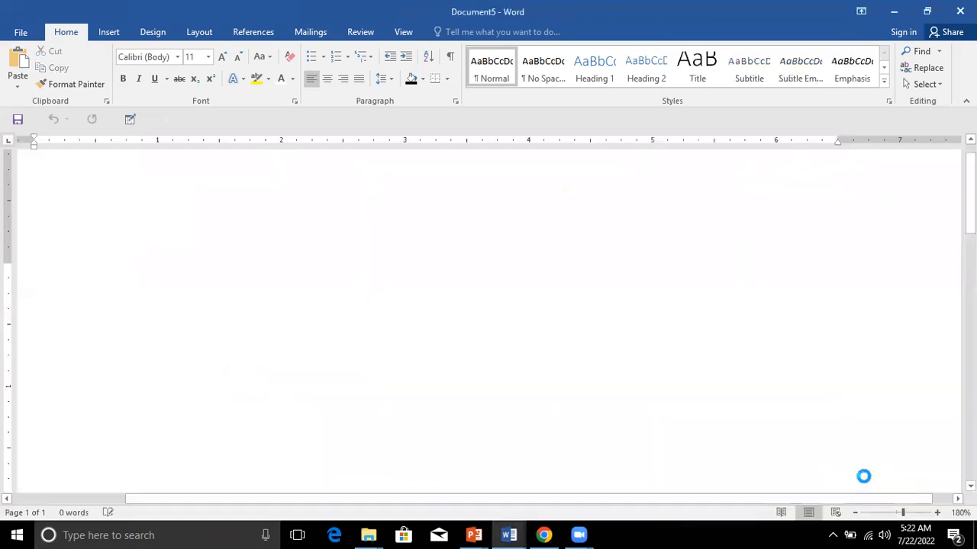
- Paste the copied biology questions and comparison table into Document5 and reduce the zoom to 130%
{"action": "key", "text": "ctrl+v"}
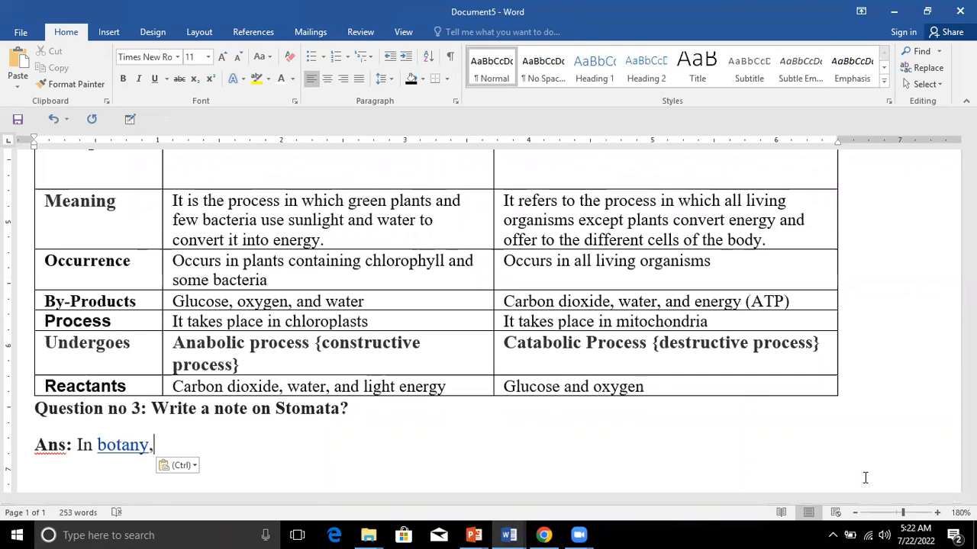
{"action": "scroll", "coordinate": [865, 477], "scroll_direction": "down", "scroll_amount": 2, "text": "ctrl"}
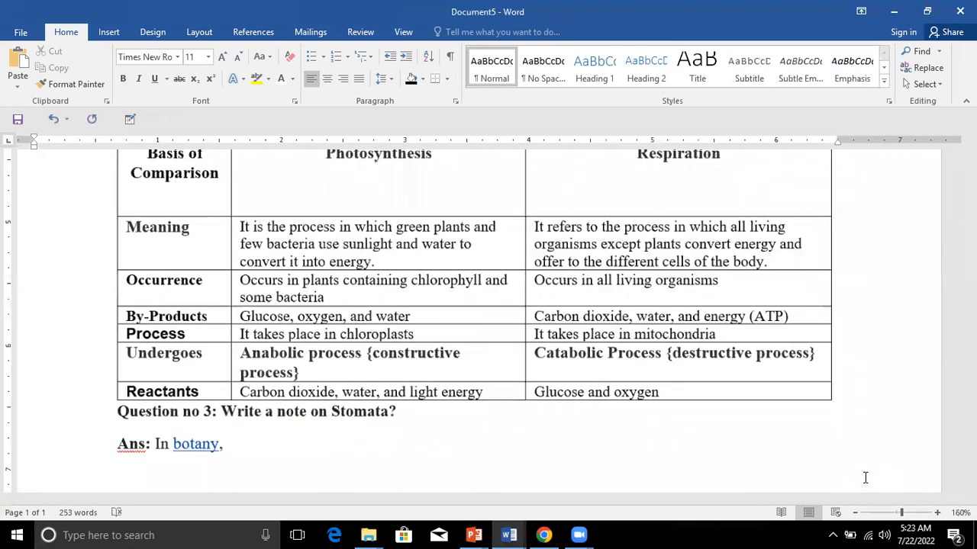
{"action": "scroll", "coordinate": [866, 478], "scroll_direction": "down", "scroll_amount": 3, "text": "ctrl"}
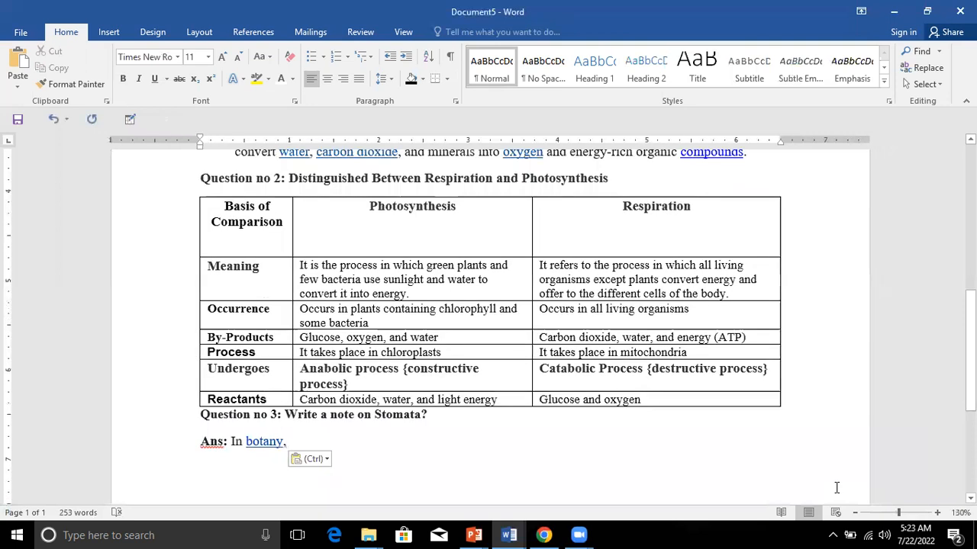
- Select the whole document and make all its text bold, italic and underlined
{"action": "key", "text": "ctrl+a"}
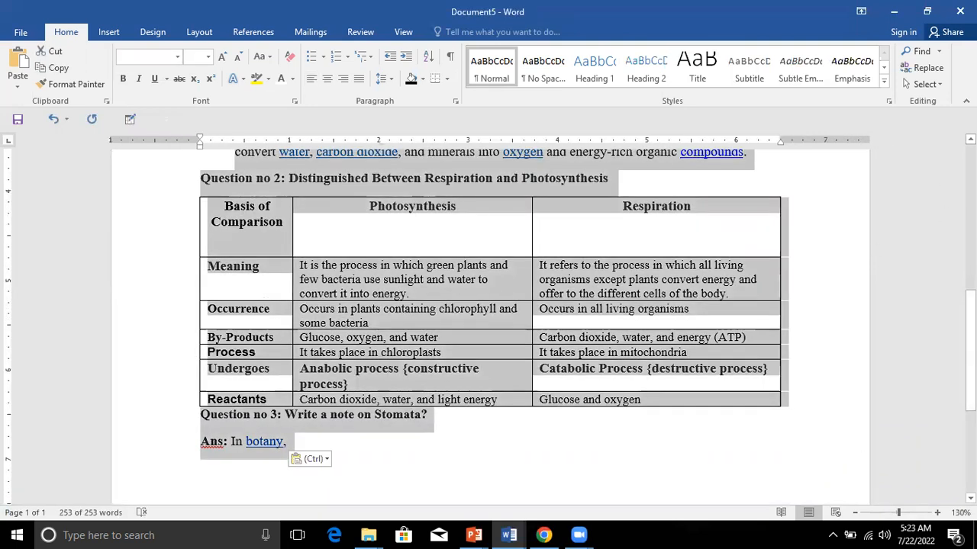
{"action": "scroll", "coordinate": [488, 328], "scroll_direction": "up", "scroll_amount": 10}
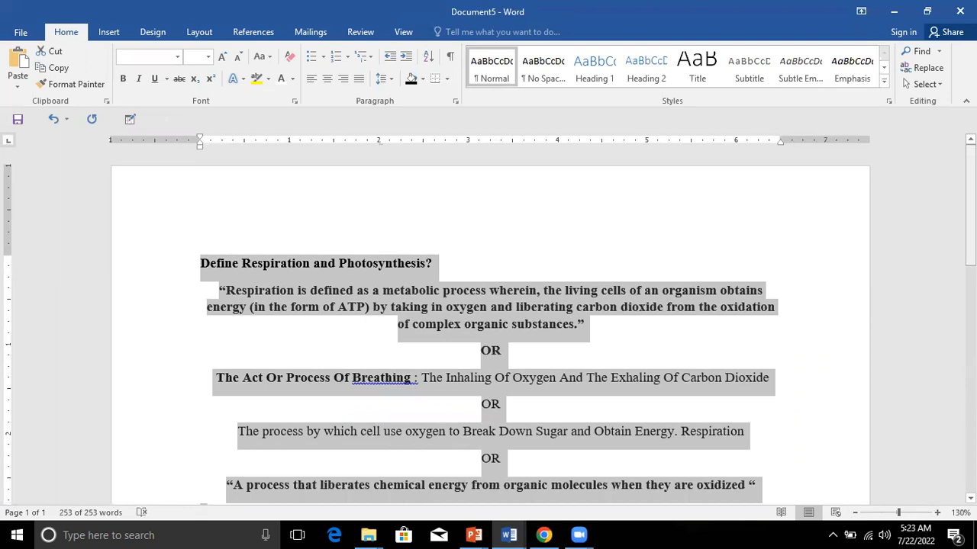
{"action": "key", "text": "ctrl+v"}
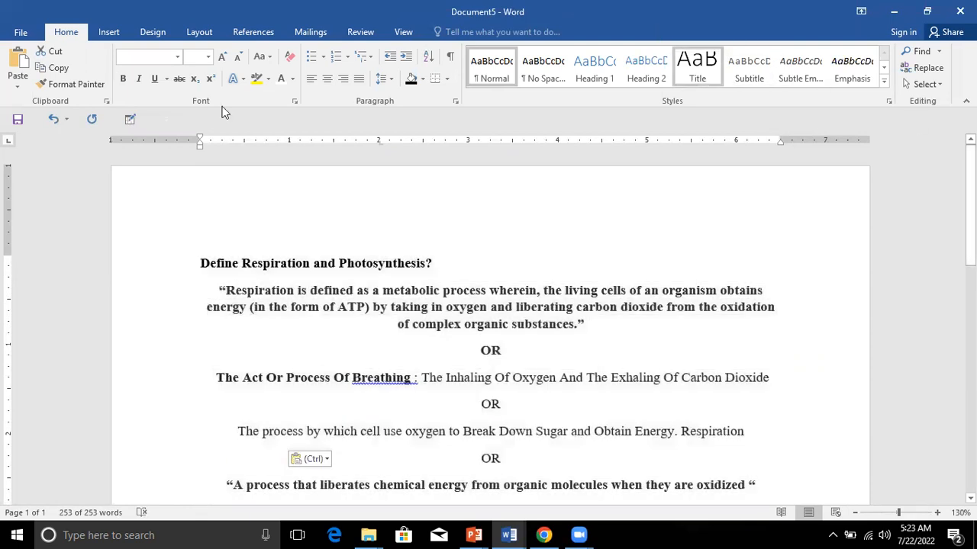
{"action": "key", "text": "ctrl+a"}
{"action": "left_click", "coordinate": [129, 80]}
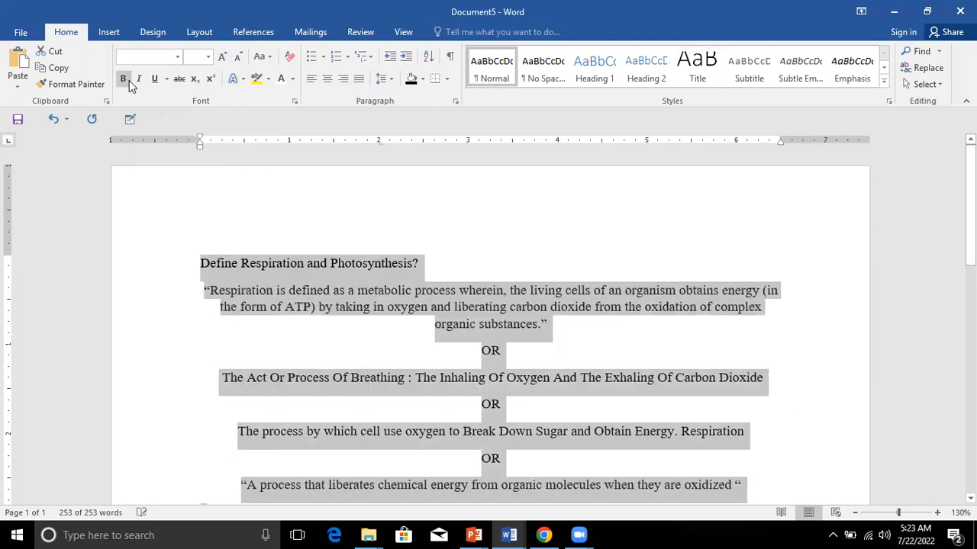
{"action": "left_click", "coordinate": [129, 80]}
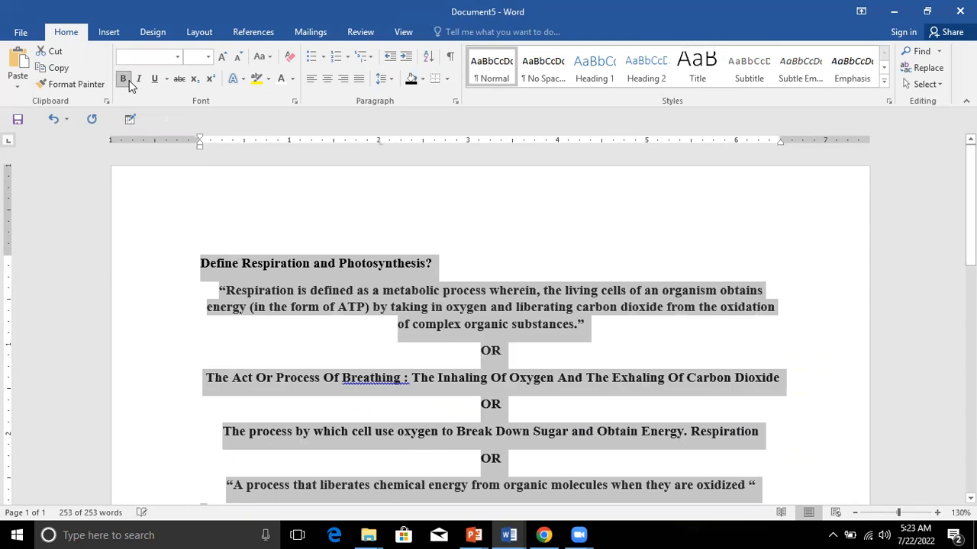
{"action": "key", "text": "ctrl+i"}
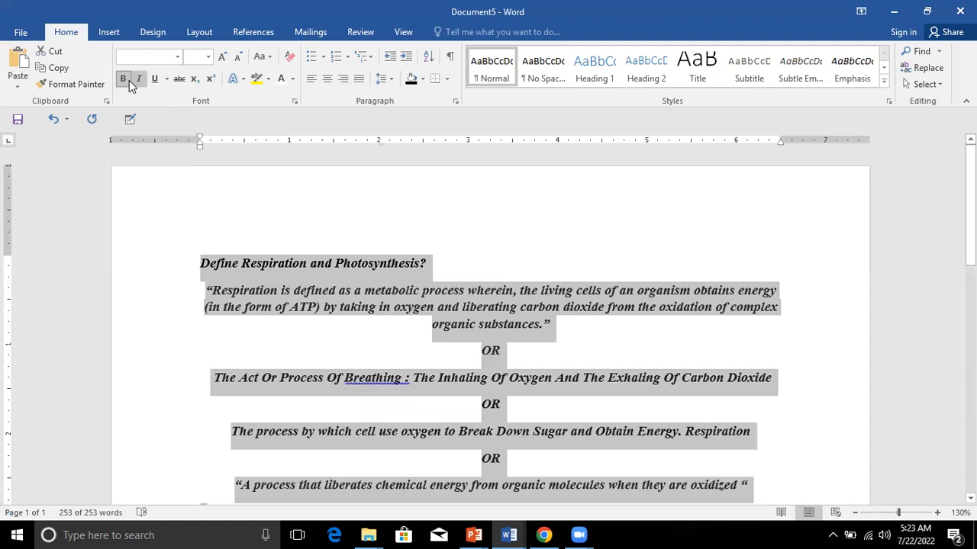
{"action": "key", "text": "ctrl+u"}
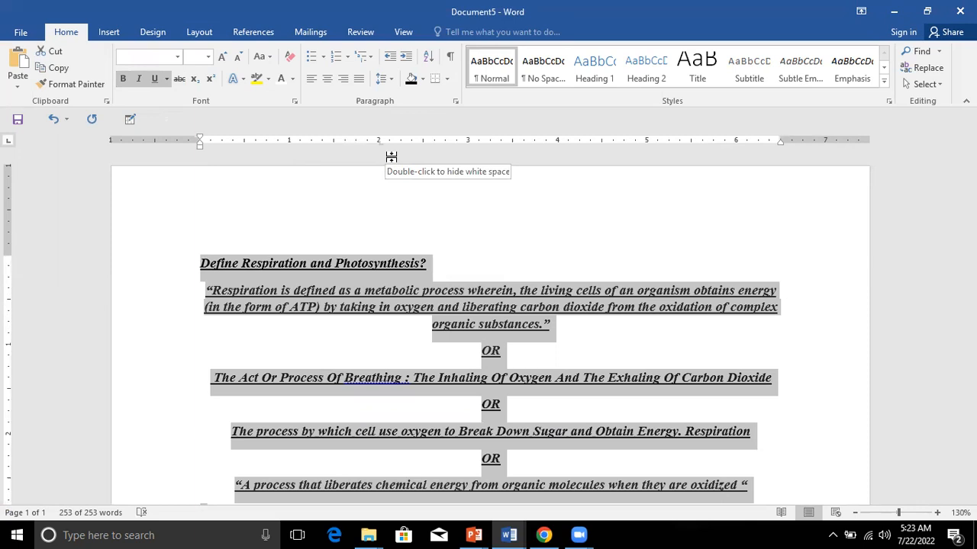
- Remove the bold, underline and italic formatting from the whole document and deselect the text
{"action": "key", "text": "ctrl+b"}
{"action": "key", "text": "ctrl+u"}
{"action": "key", "text": "ctrl+i"}
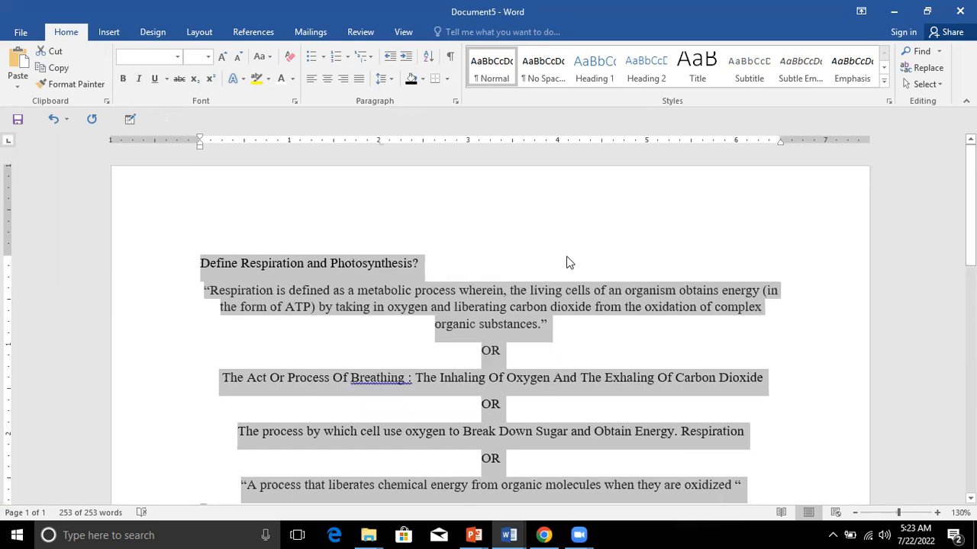
{"action": "left_click", "coordinate": [567, 261]}
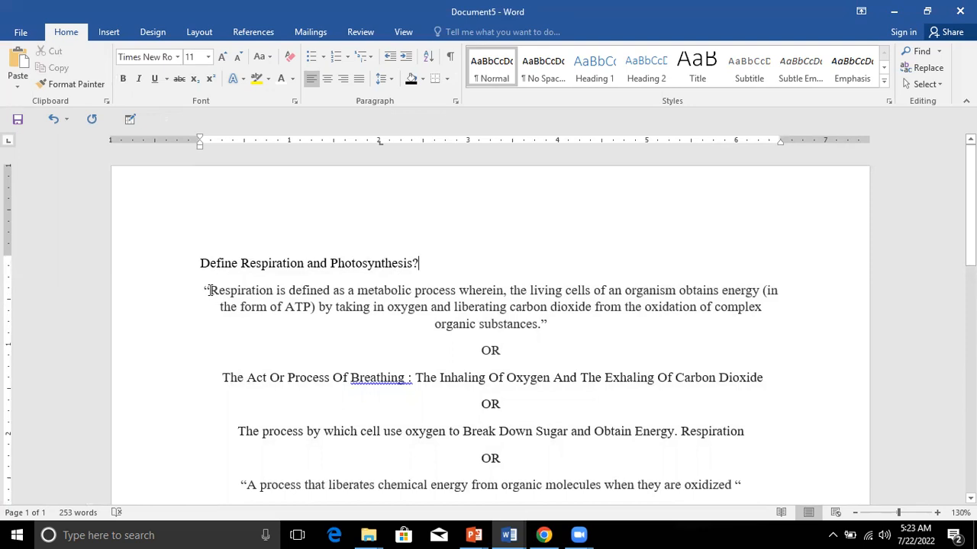
{"action": "left_click", "coordinate": [210, 290]}
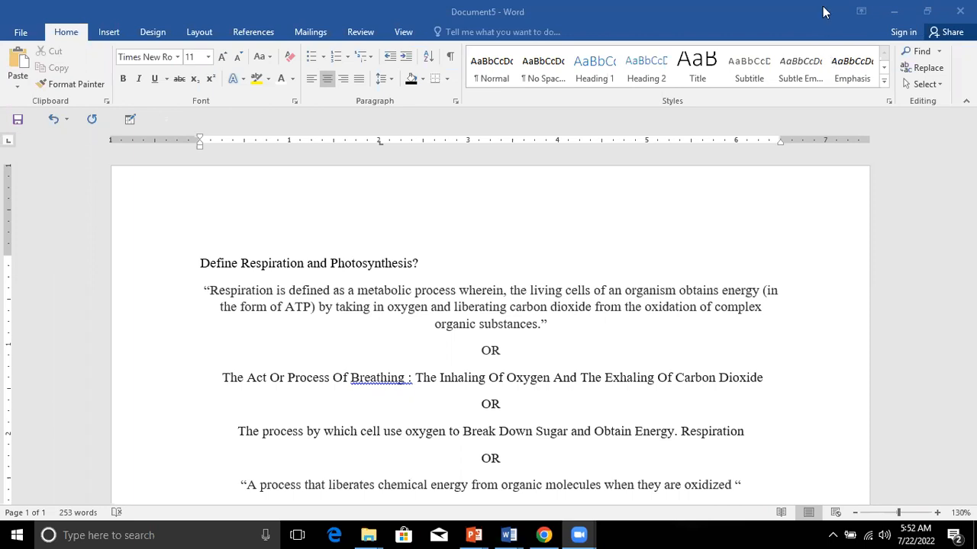
{"action": "left_click", "coordinate": [177, 61]}
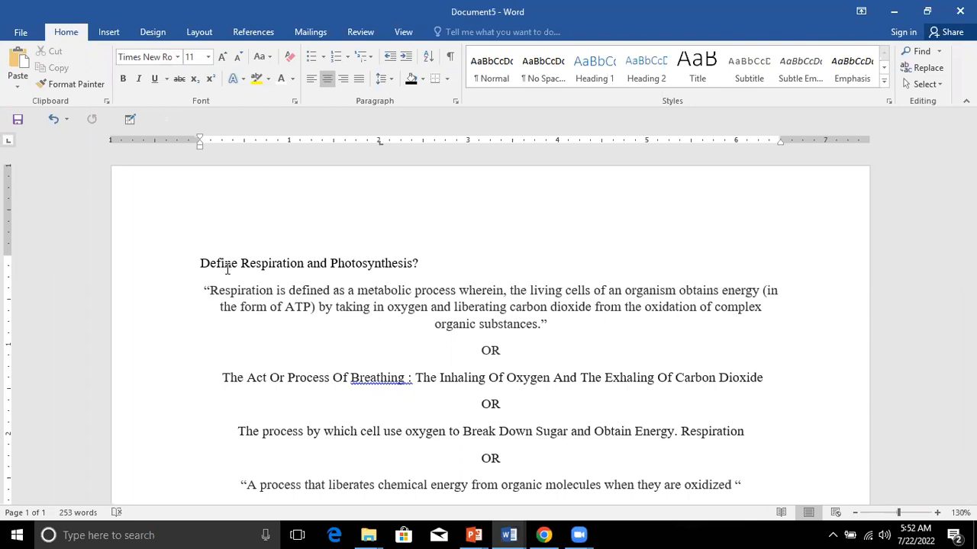
- Apply bold, italic and underline to the entire text once more
{"action": "key", "text": "ctrl+a"}
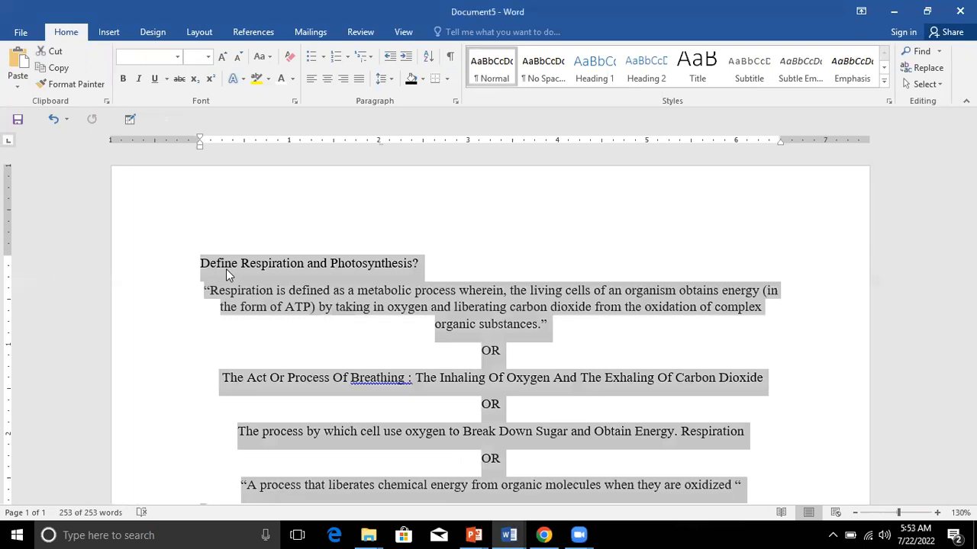
{"action": "key", "text": "ctrl+b"}
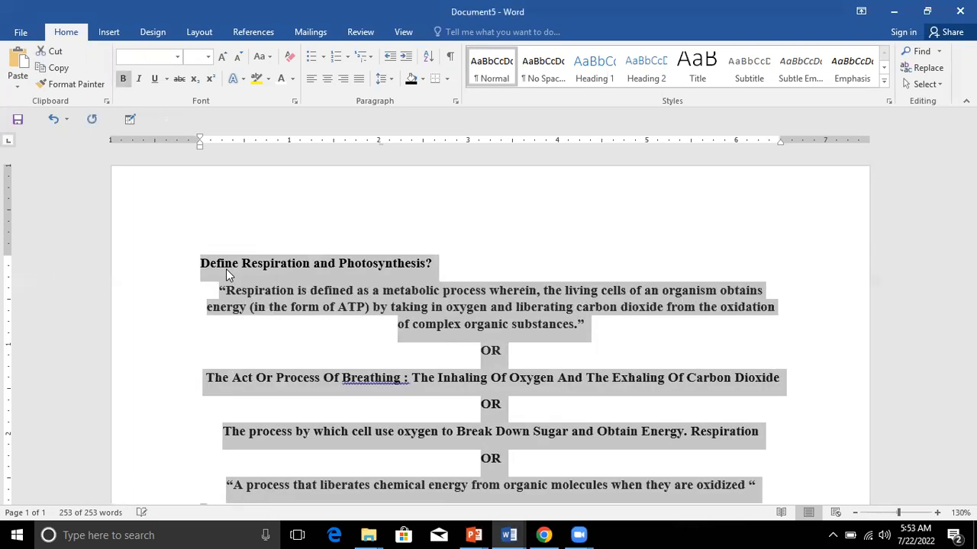
{"action": "key", "text": "ctrl+i"}
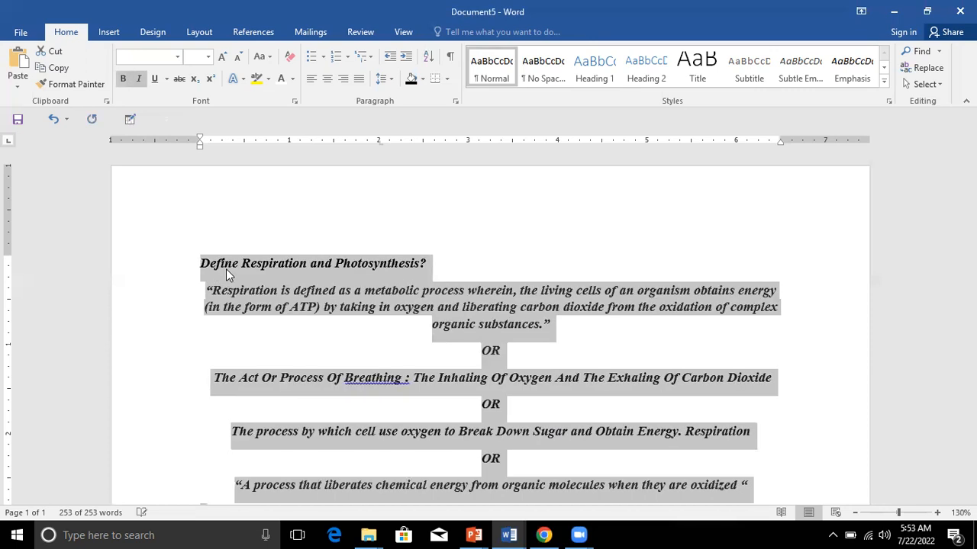
{"action": "key", "text": "ctrl+u"}
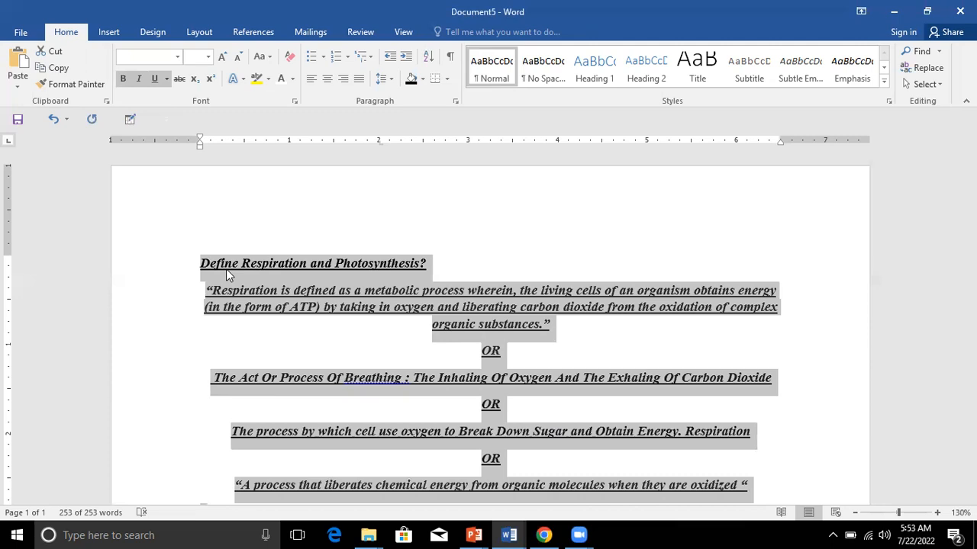
- Undo the underline, italic and bold formatting of the entire text and clear the selection
{"action": "key", "text": "ctrl+z"}
{"action": "key", "text": "ctrl+z"}
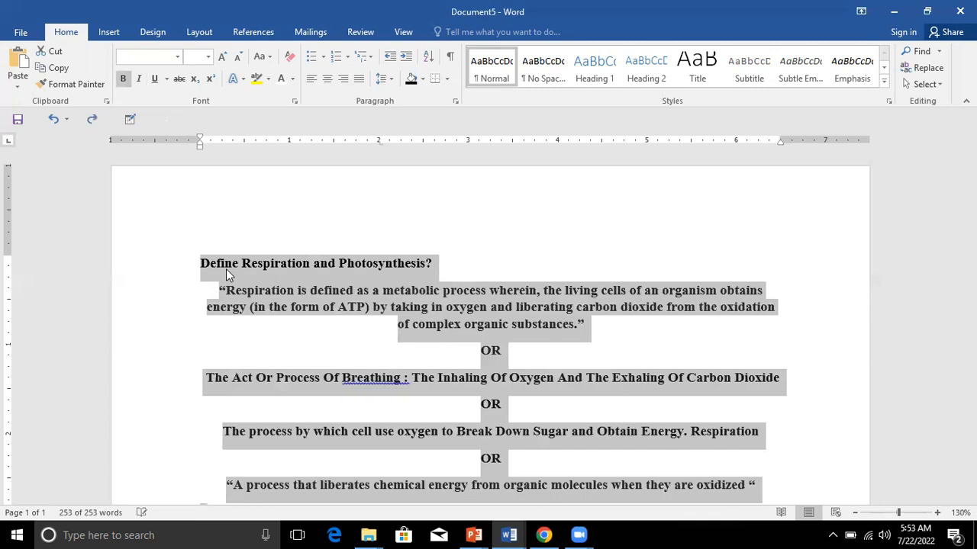
{"action": "key", "text": "ctrl+z"}
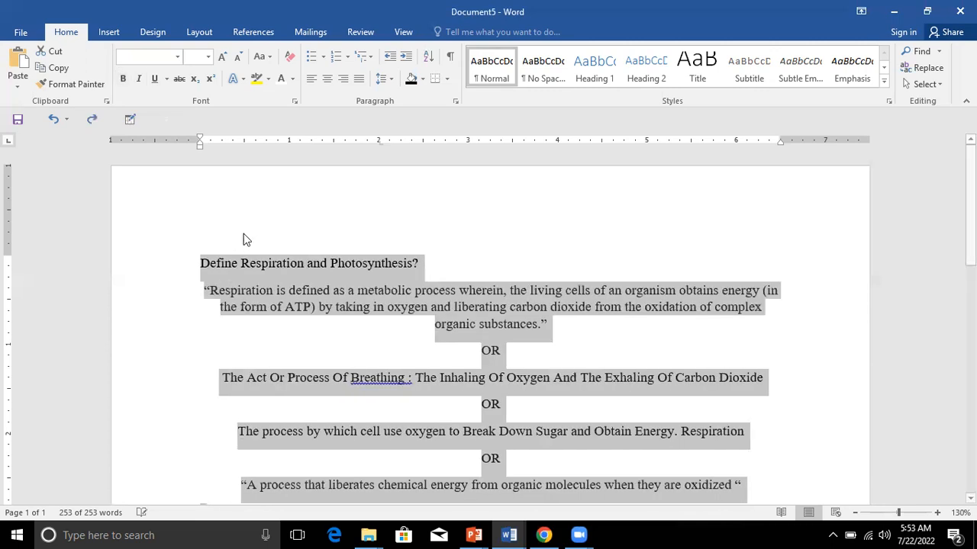
{"action": "left_click", "coordinate": [246, 237]}
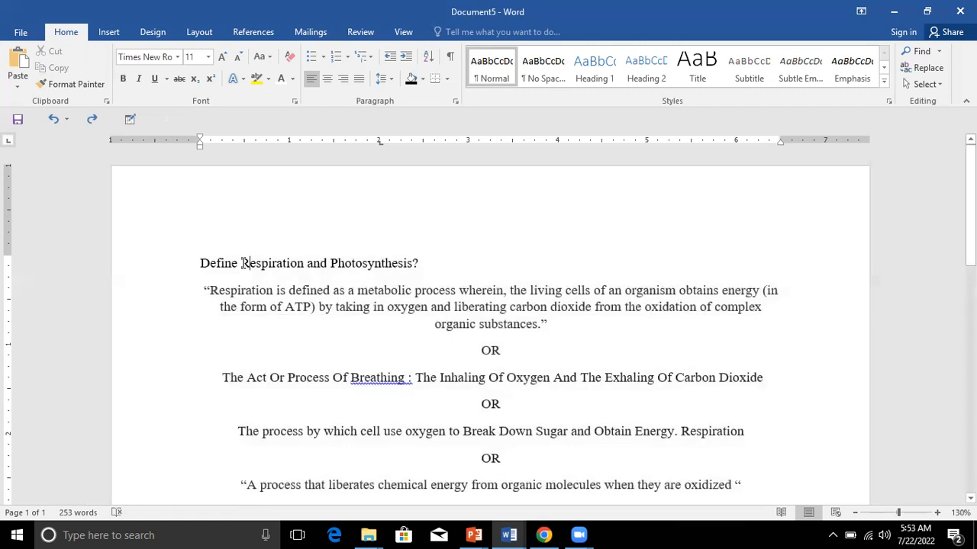
- Make only the word "Respiration" in the heading "Define Respiration and Photosynthesis?" bold, italic and underlined
{"action": "left_click_drag", "start_coordinate": [241, 263], "coordinate": [298, 262]}
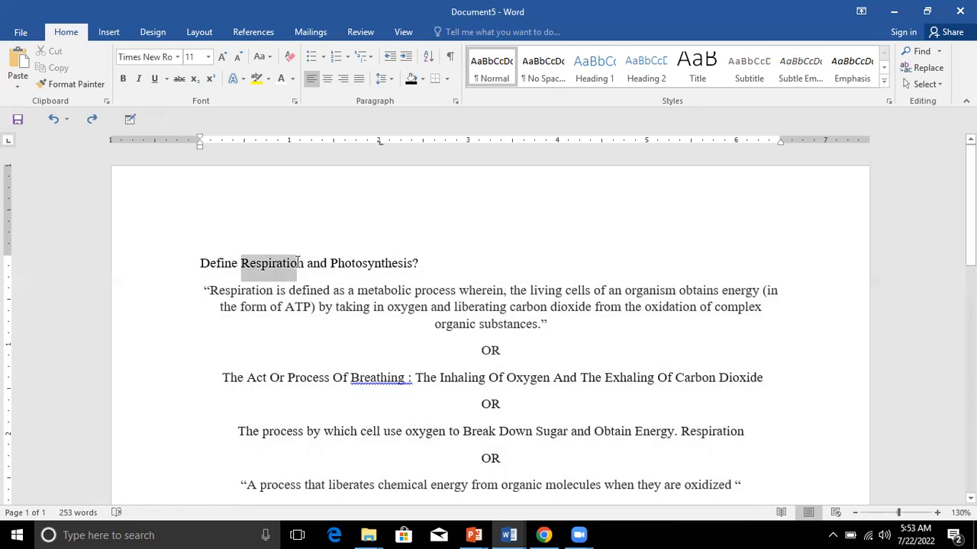
{"action": "left_click_drag", "start_coordinate": [298, 261], "coordinate": [308, 271]}
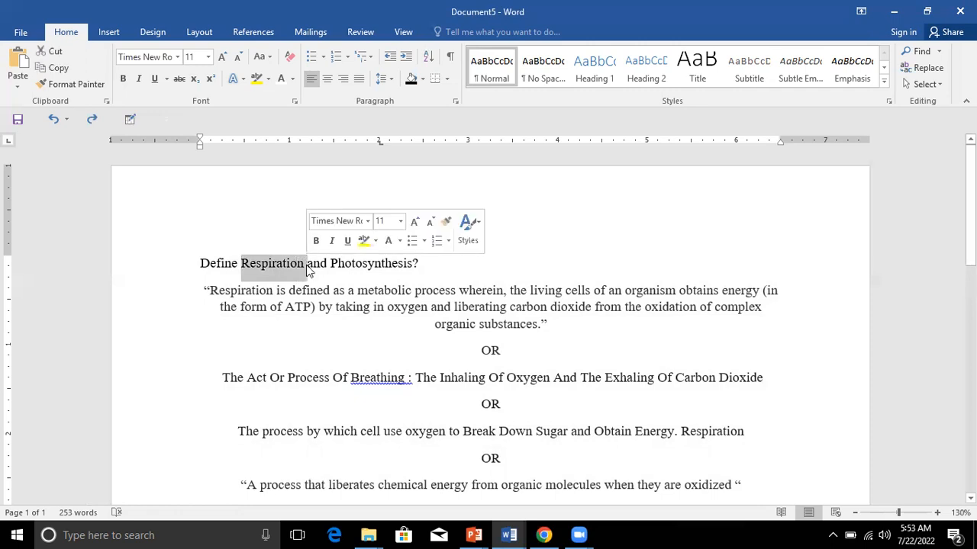
{"action": "left_click", "coordinate": [124, 79]}
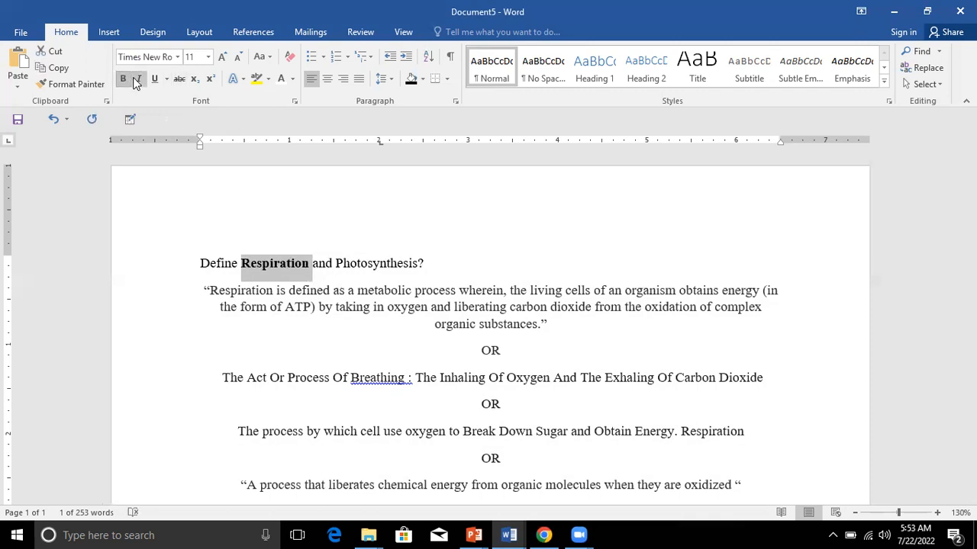
{"action": "left_click", "coordinate": [139, 80]}
{"action": "left_click", "coordinate": [154, 79]}
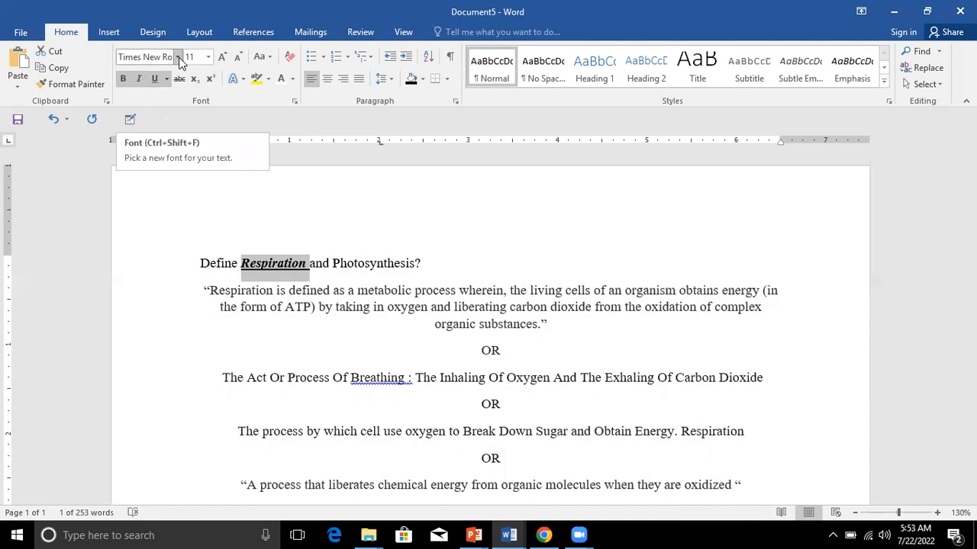
- Change the font of the whole document's text to Arial Black
{"action": "left_click", "coordinate": [177, 58]}
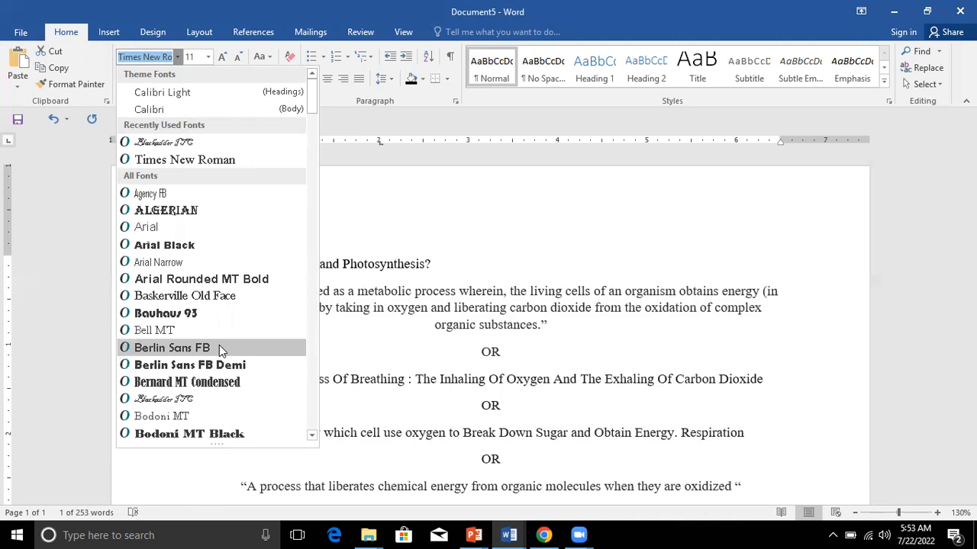
{"action": "key", "text": "Escape"}
{"action": "key", "text": "ctrl+a"}
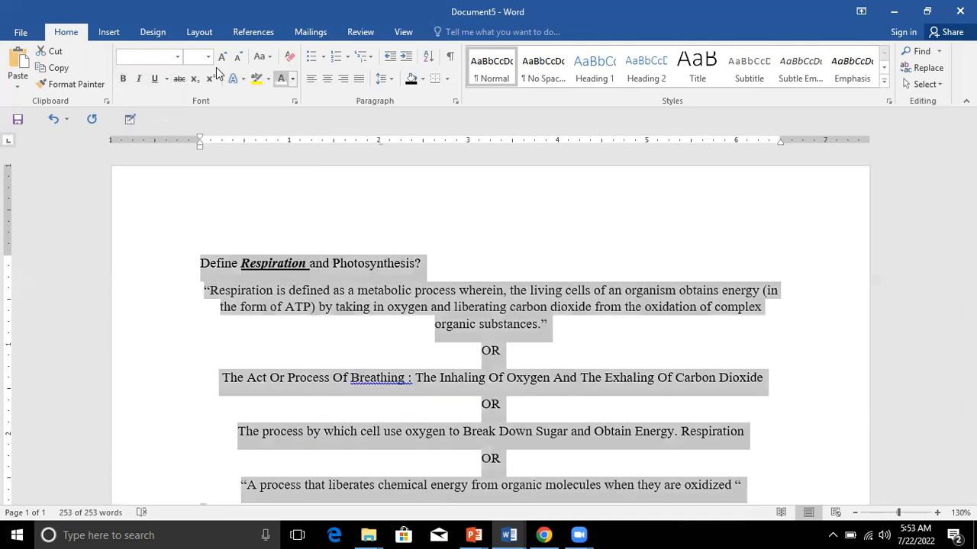
{"action": "left_click", "coordinate": [177, 57]}
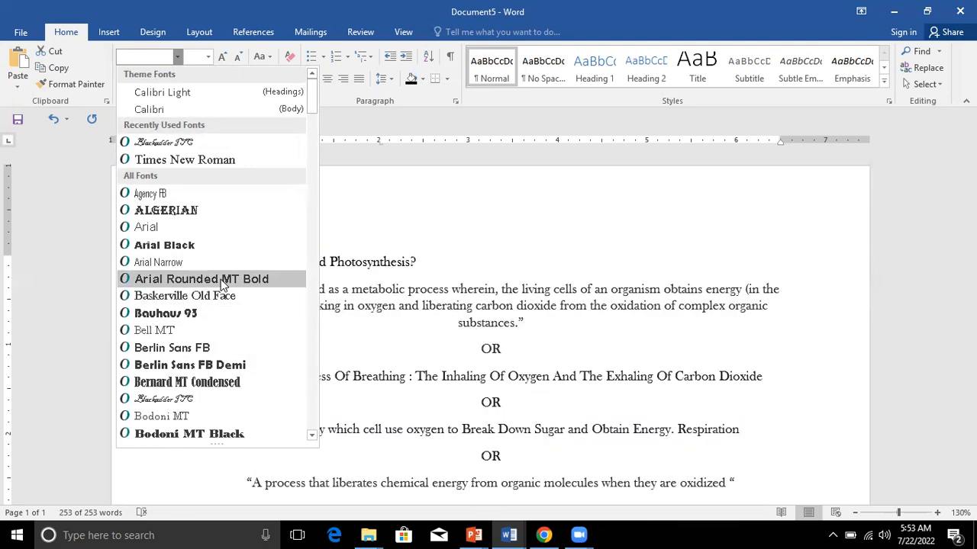
{"action": "left_click", "coordinate": [224, 244]}
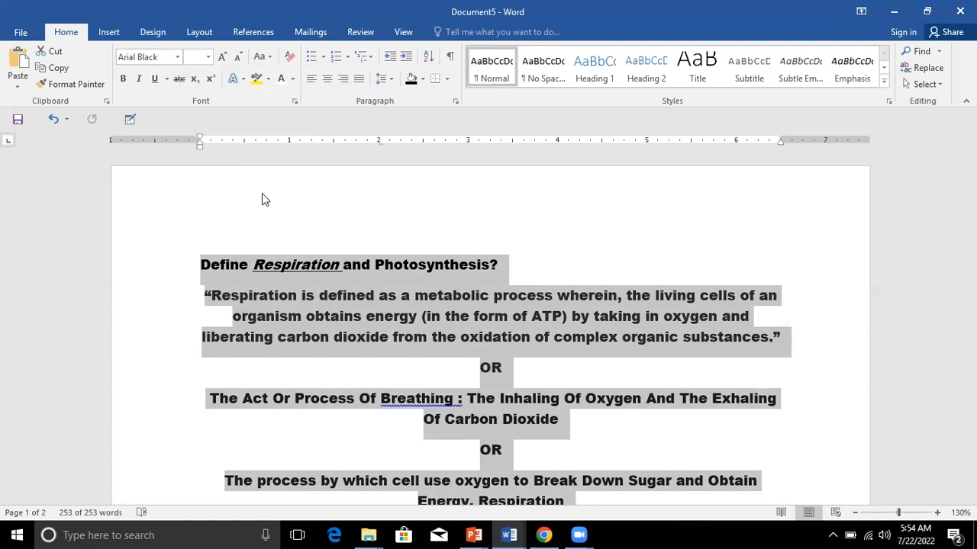
- Turn subscript on and off again for the whole text, and view the Font dialog without changing anything
{"action": "key", "text": "ctrl+equal"}
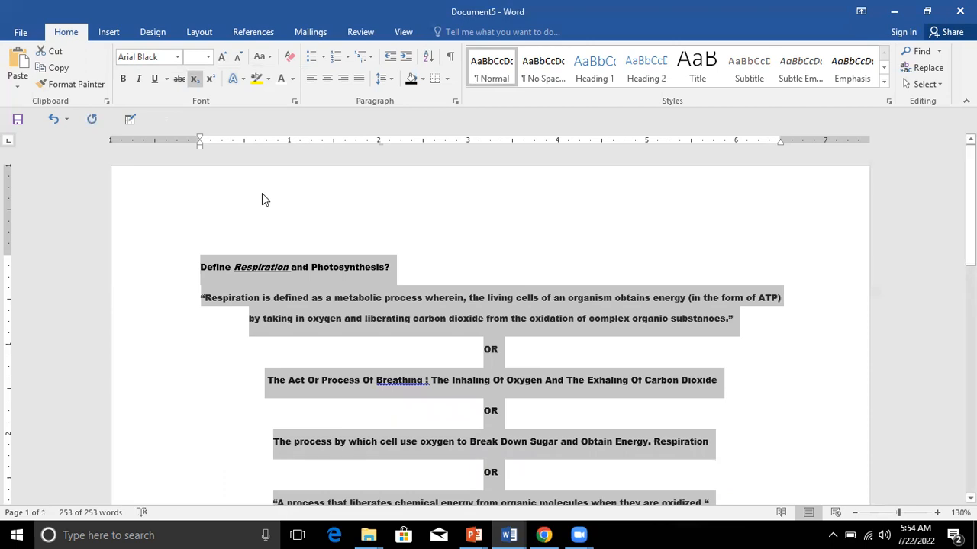
{"action": "key", "text": "ctrl+equal"}
{"action": "key", "text": "ctrl+d"}
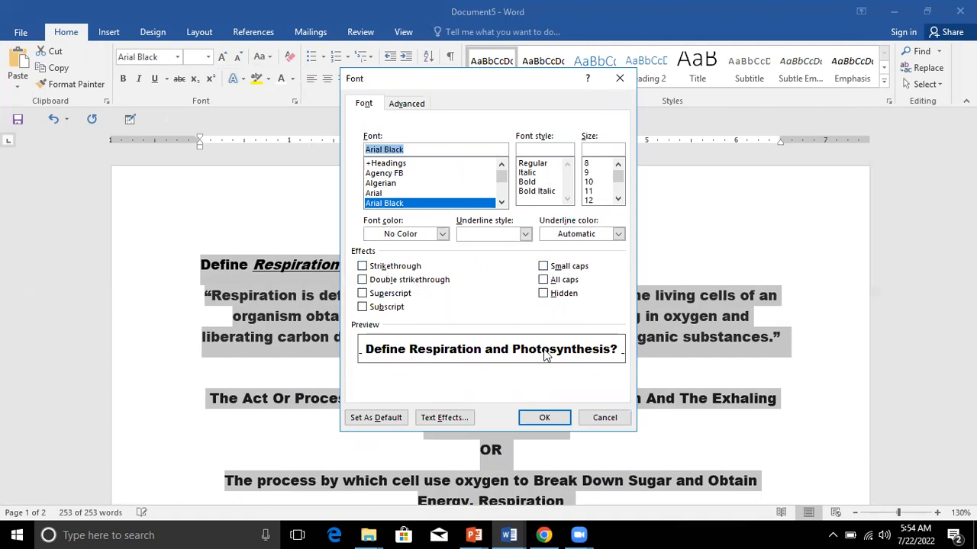
{"action": "left_click", "coordinate": [619, 75]}
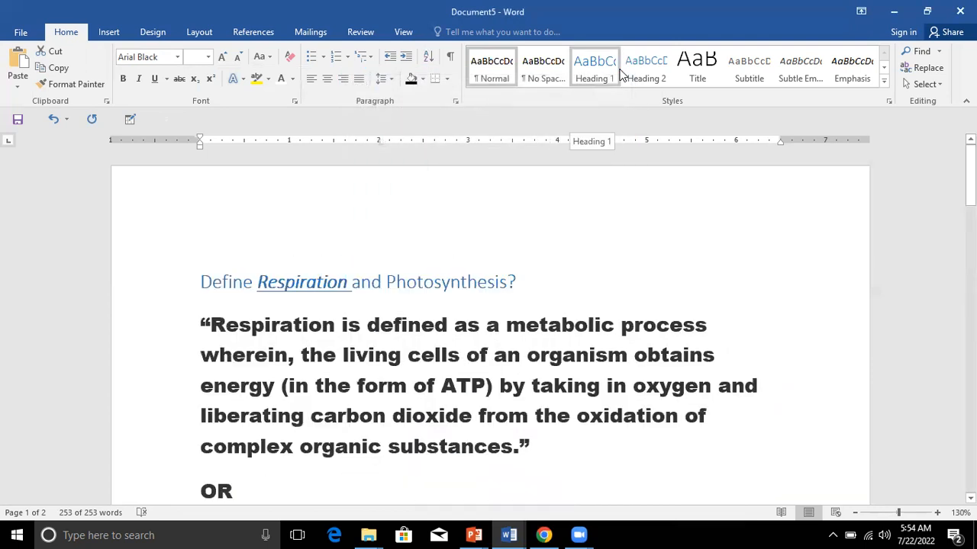
{"action": "key", "text": "ctrl+a"}
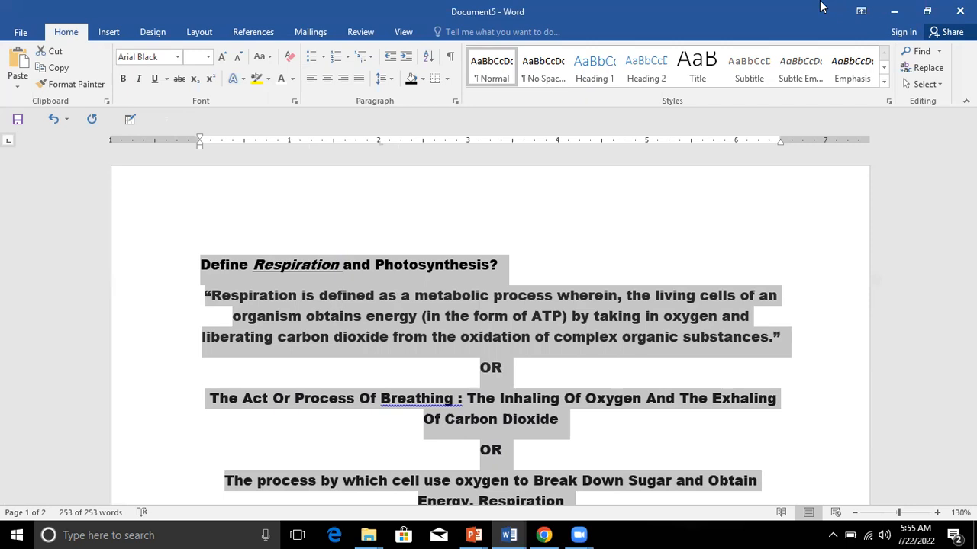
{"action": "left_click", "coordinate": [822, 6]}
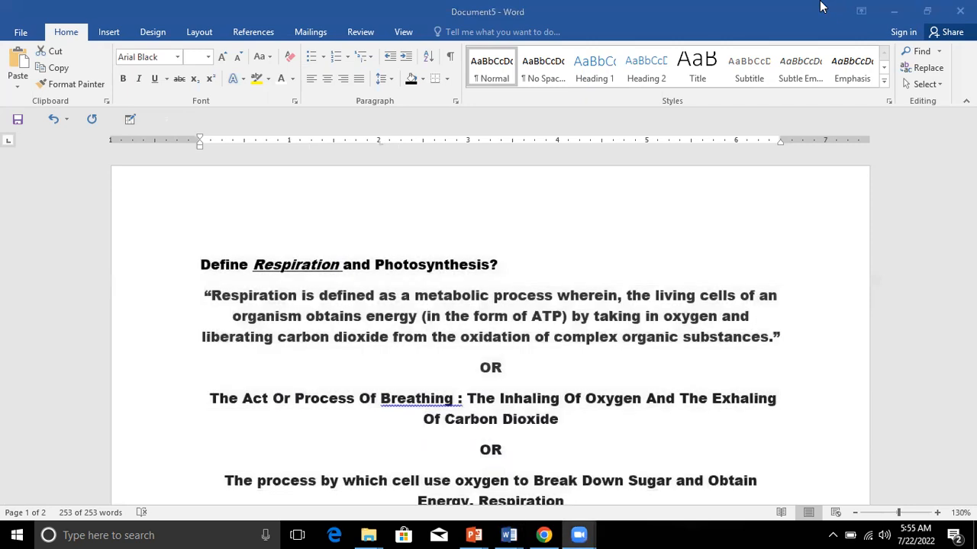